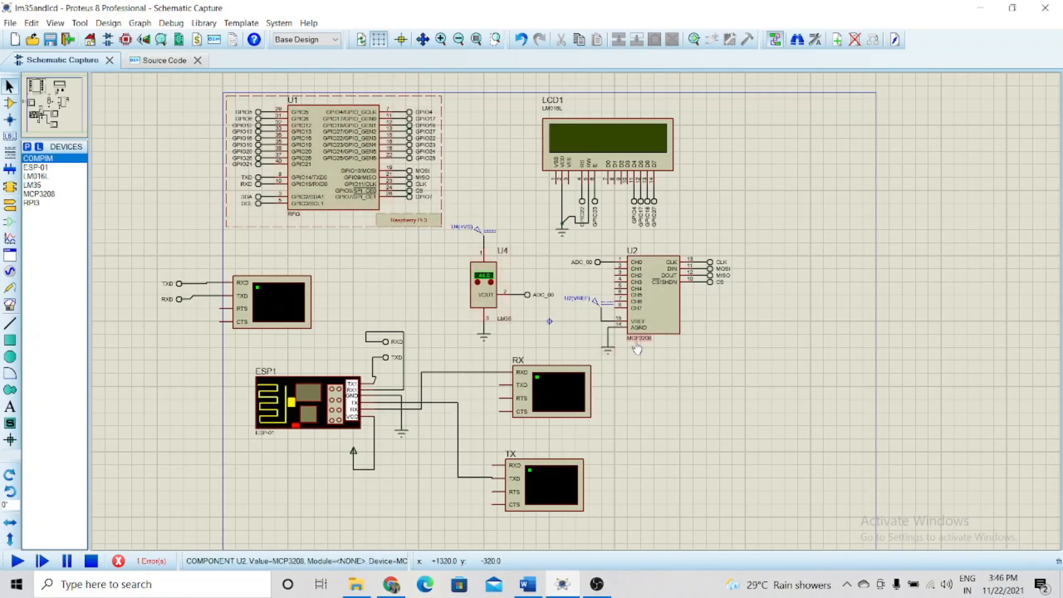
- Check the voltage settings of the DC generators supplying U4(+VS) and U2(VREF)
click(440, 40)
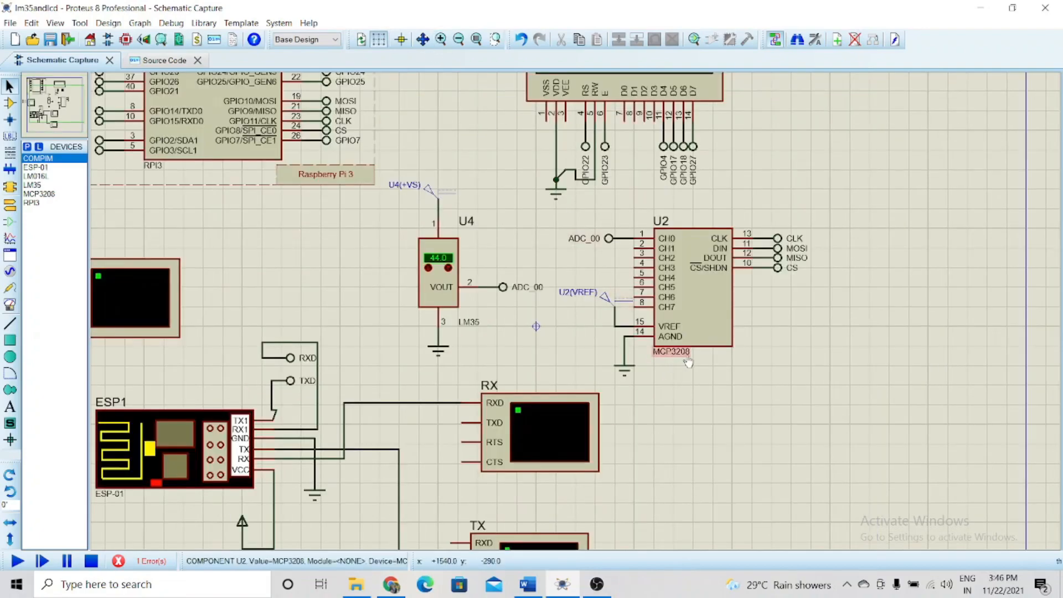
double_click(433, 194)
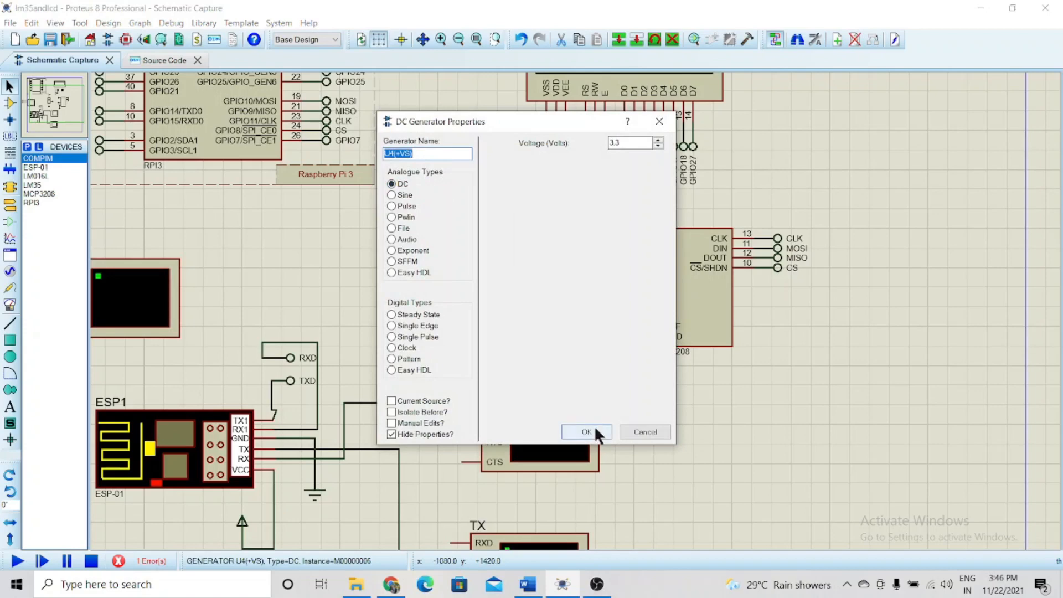
click(595, 427)
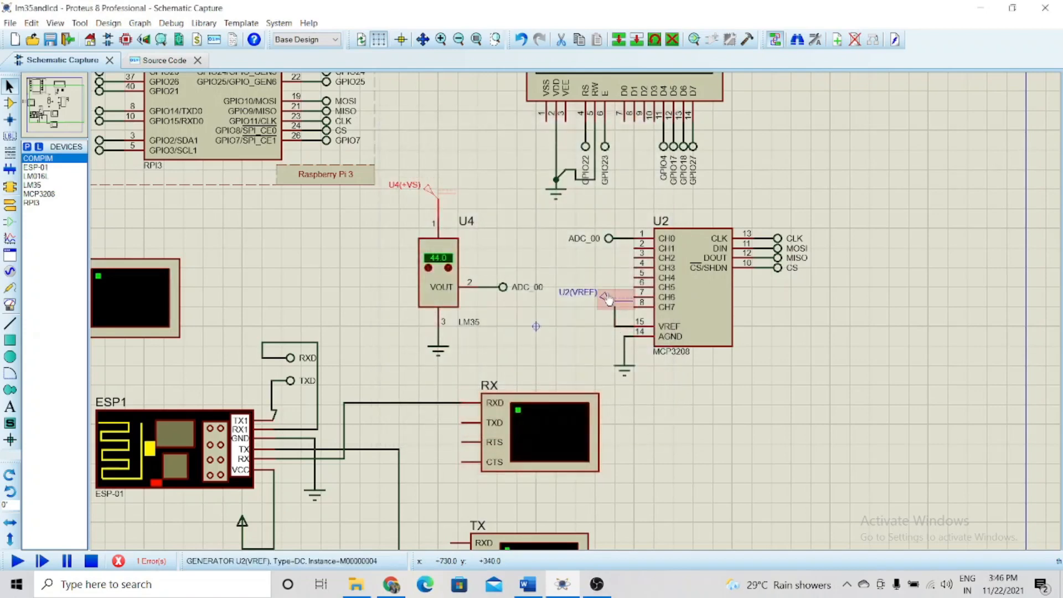
double_click(610, 294)
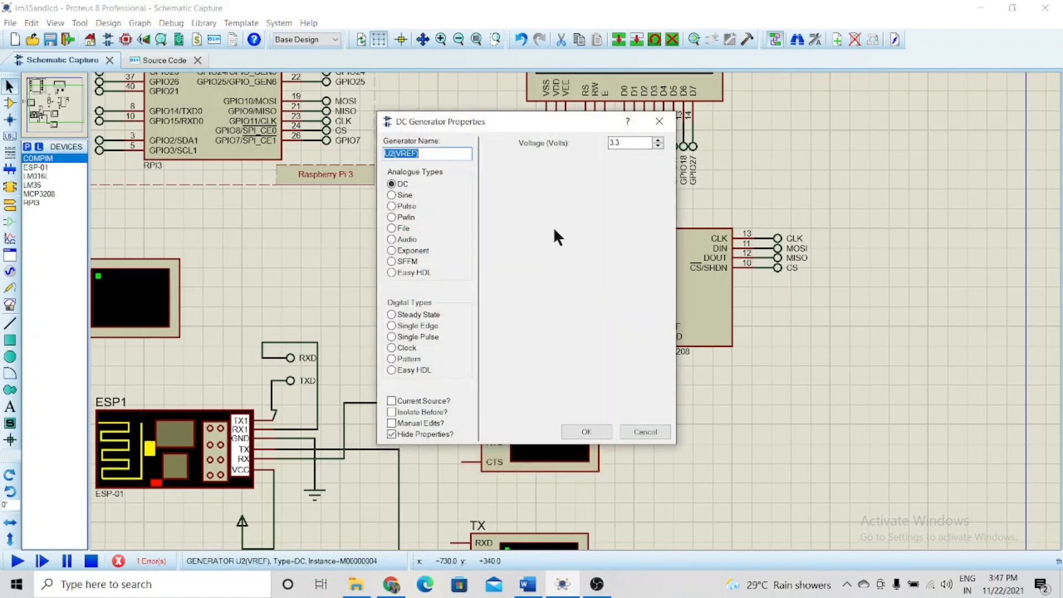
click(586, 427)
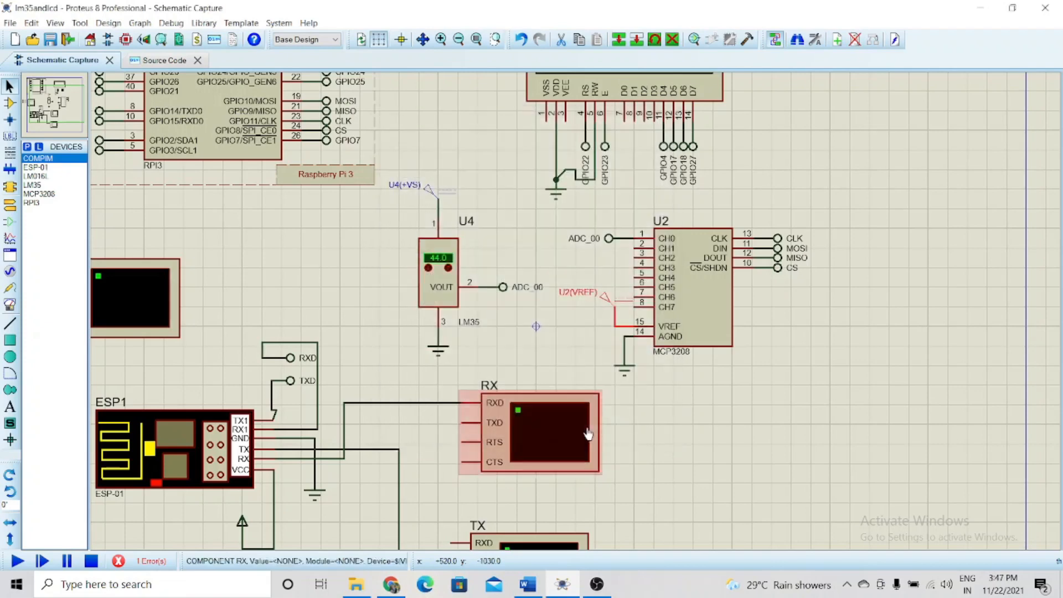
- Review the serial settings of the unlabelled, RX and TX virtual terminals without changing them
click(457, 39)
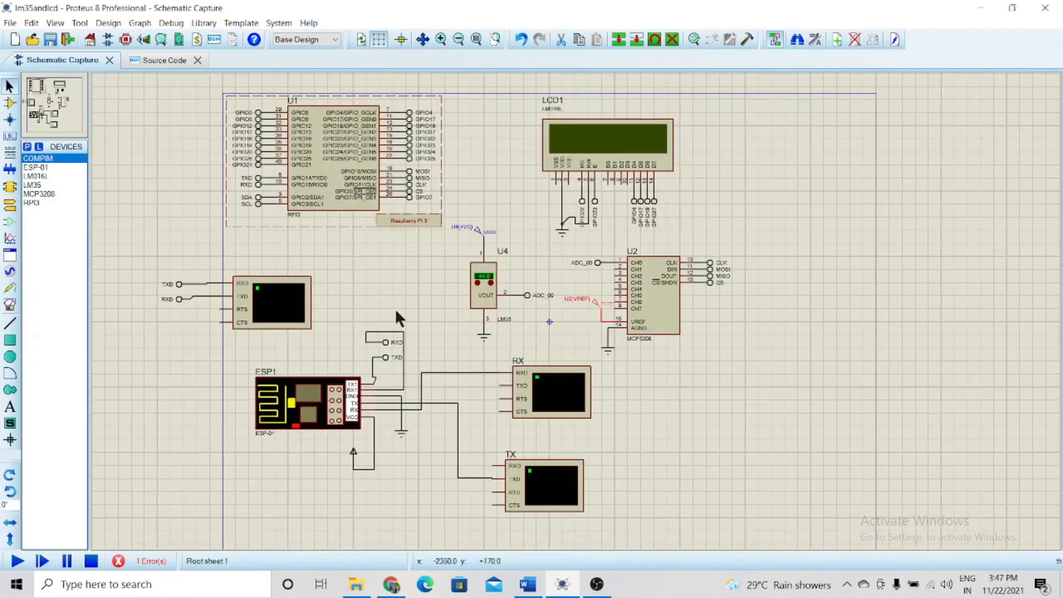
double_click(283, 299)
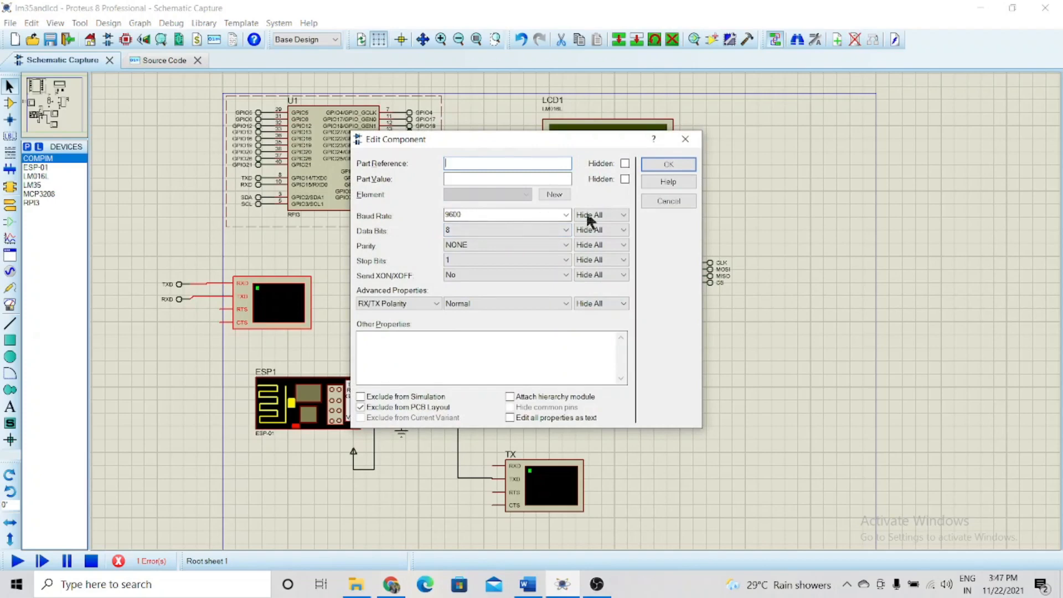
click(653, 164)
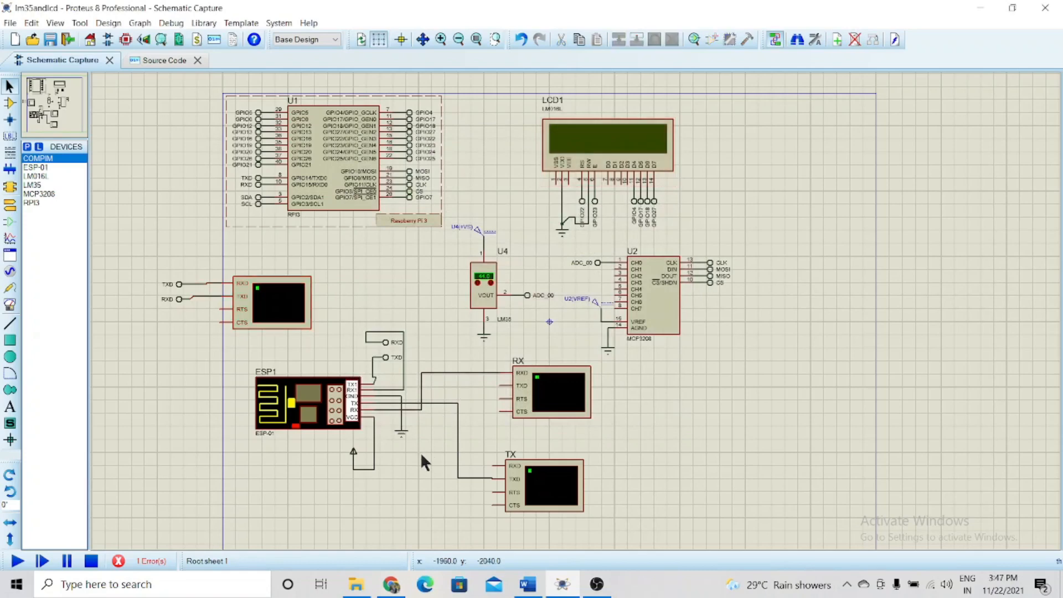
double_click(560, 387)
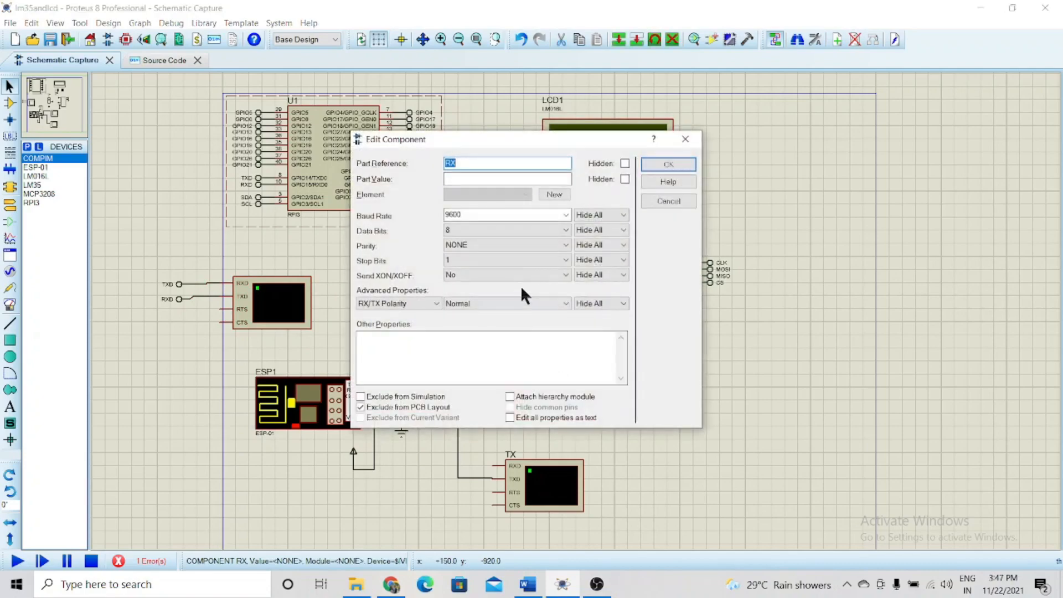
click(659, 164)
double_click(542, 481)
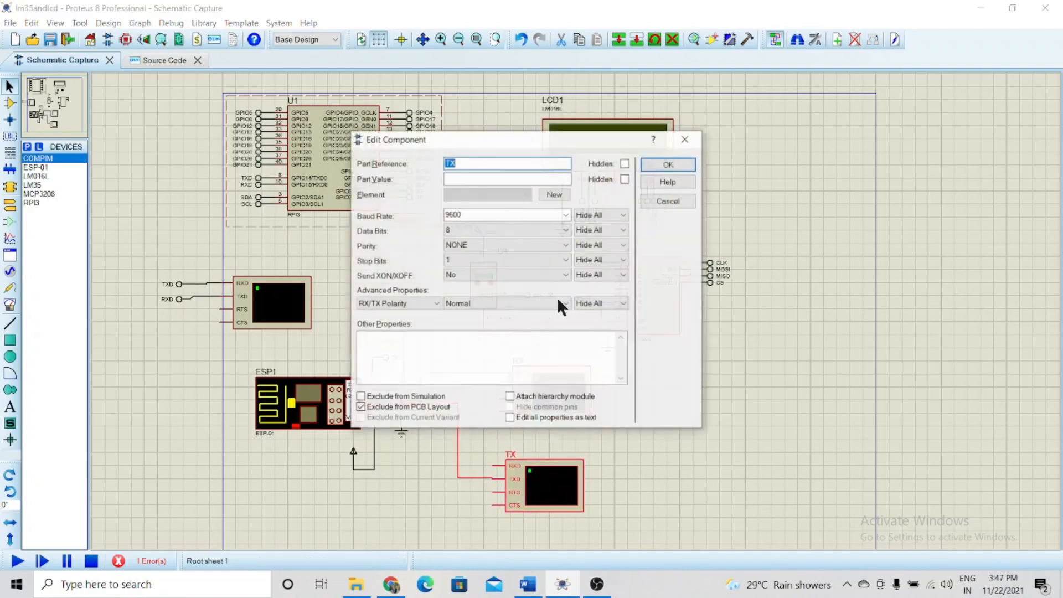
click(663, 163)
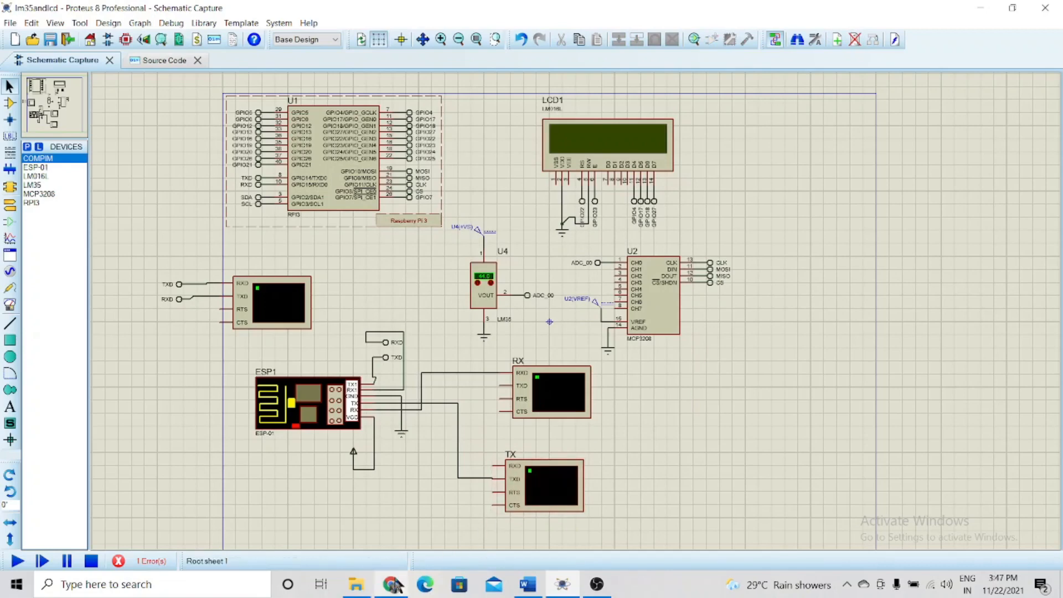
- Switch to the ThingSpeak page in Chrome and review the simulation channel's private view and its two field charts
mouse_move(394, 586)
click(390, 544)
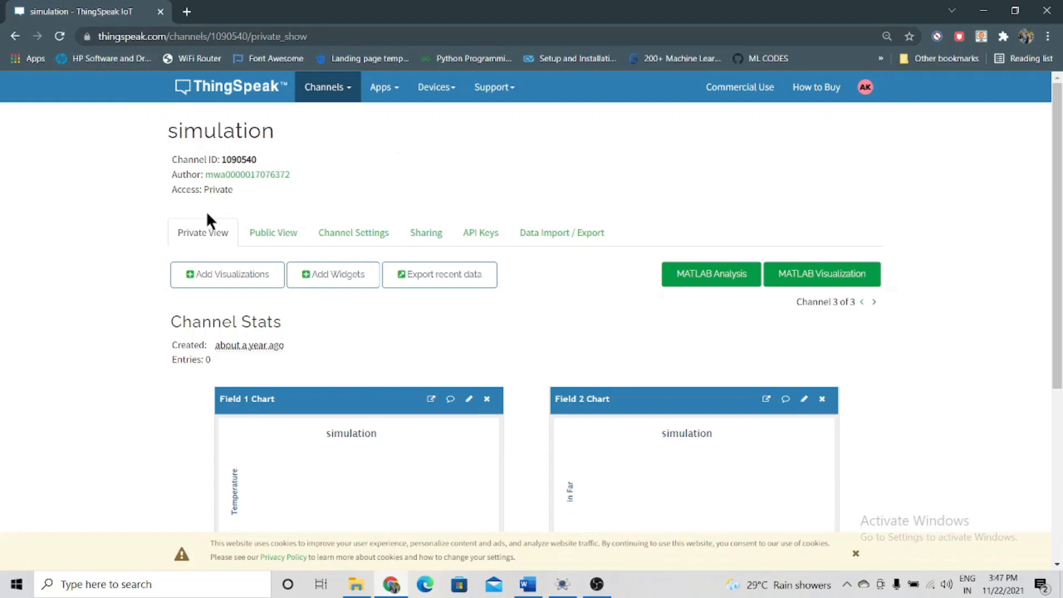
click(865, 87)
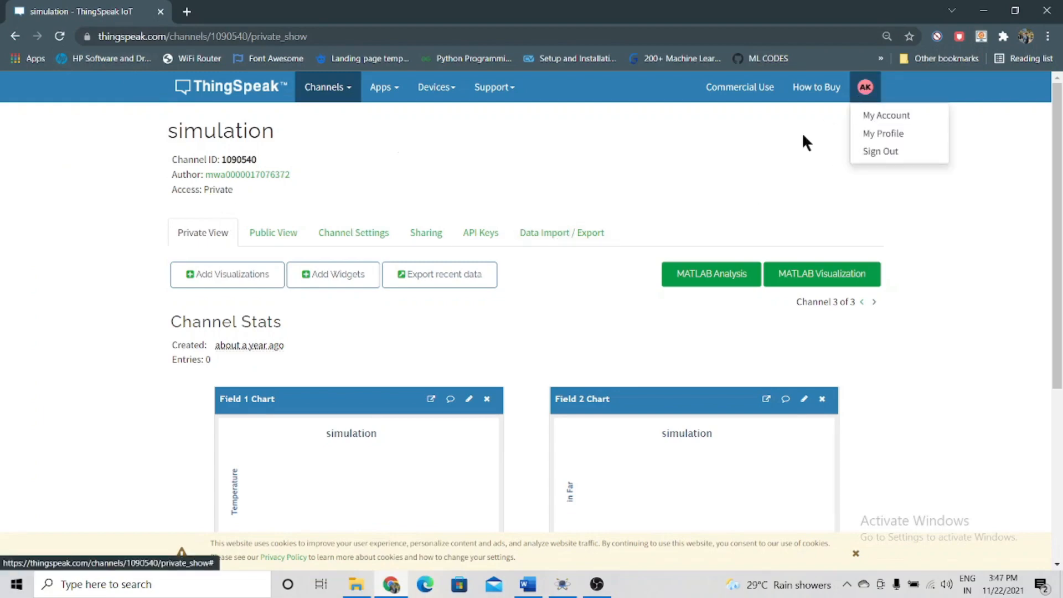
click(569, 220)
scroll(484, 235, down, 2)
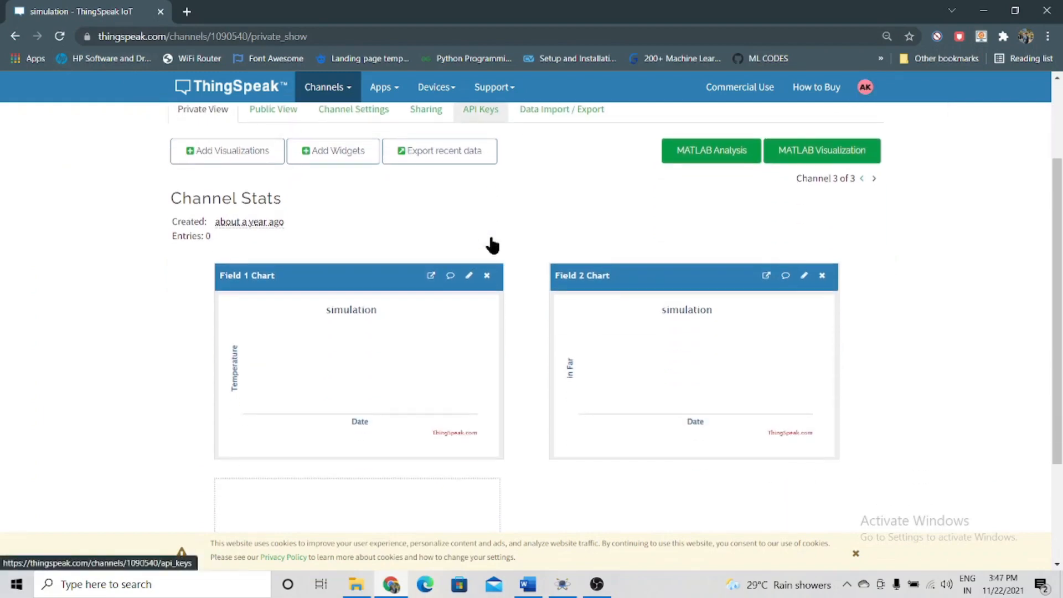
scroll(332, 244, up, 2)
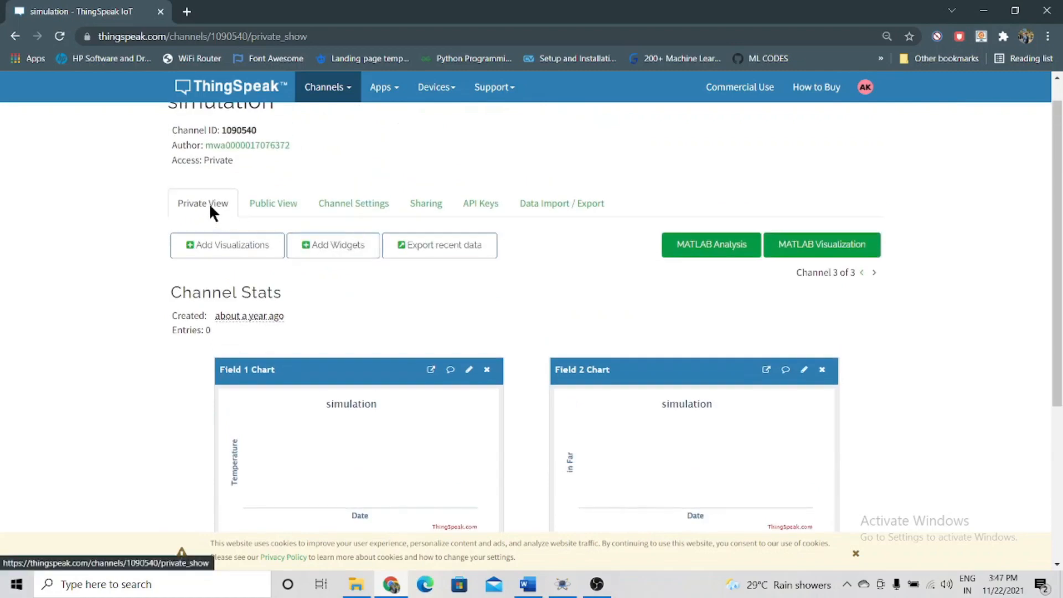
scroll(344, 340, down, 2)
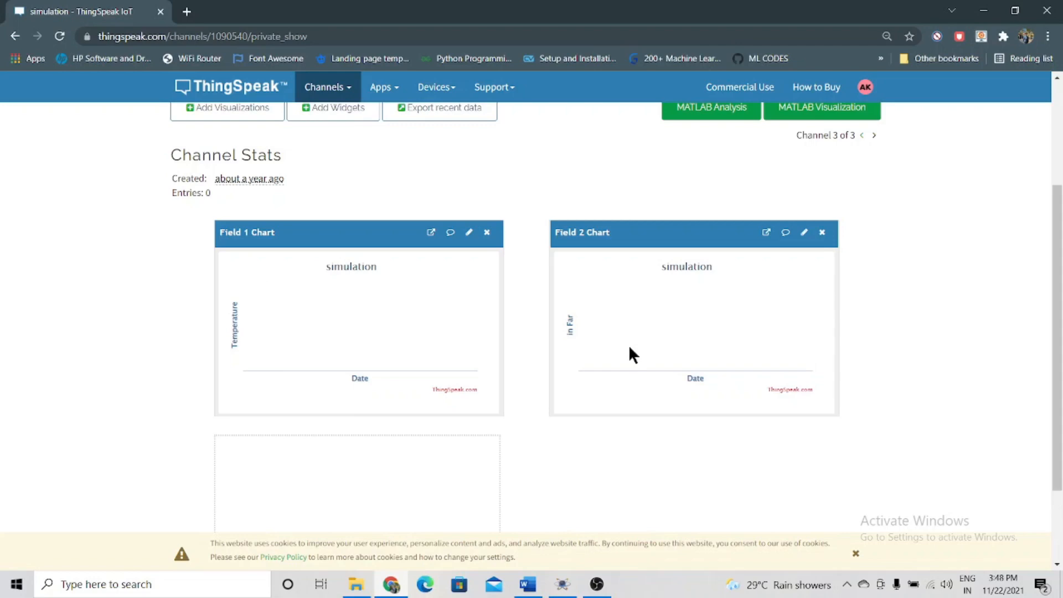
scroll(629, 344, up, 3)
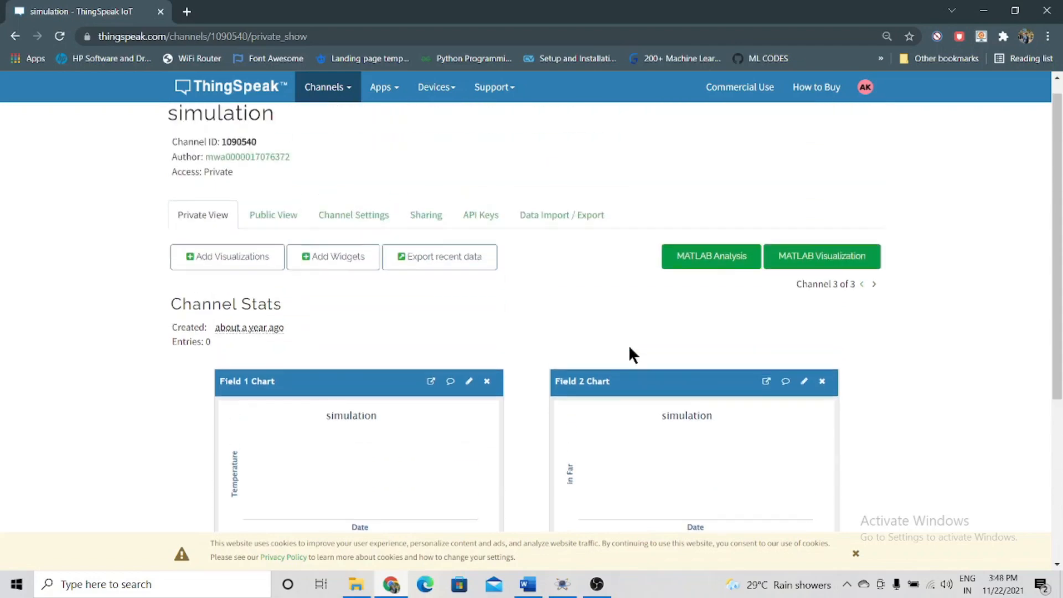
- Review the simulation channel's settings, including its name and enabled fields
click(354, 232)
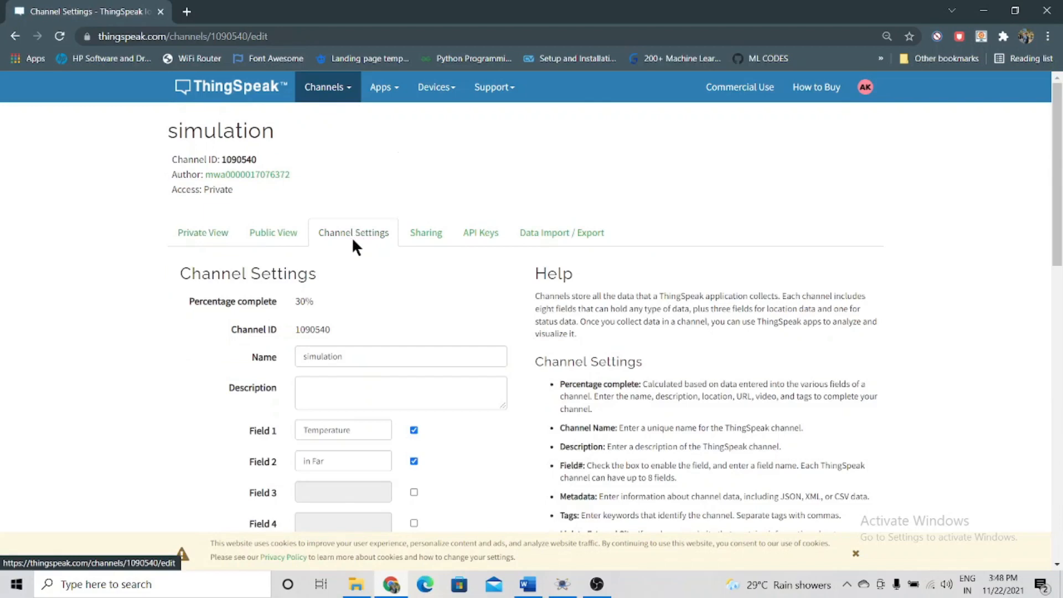
scroll(382, 327, down, 3)
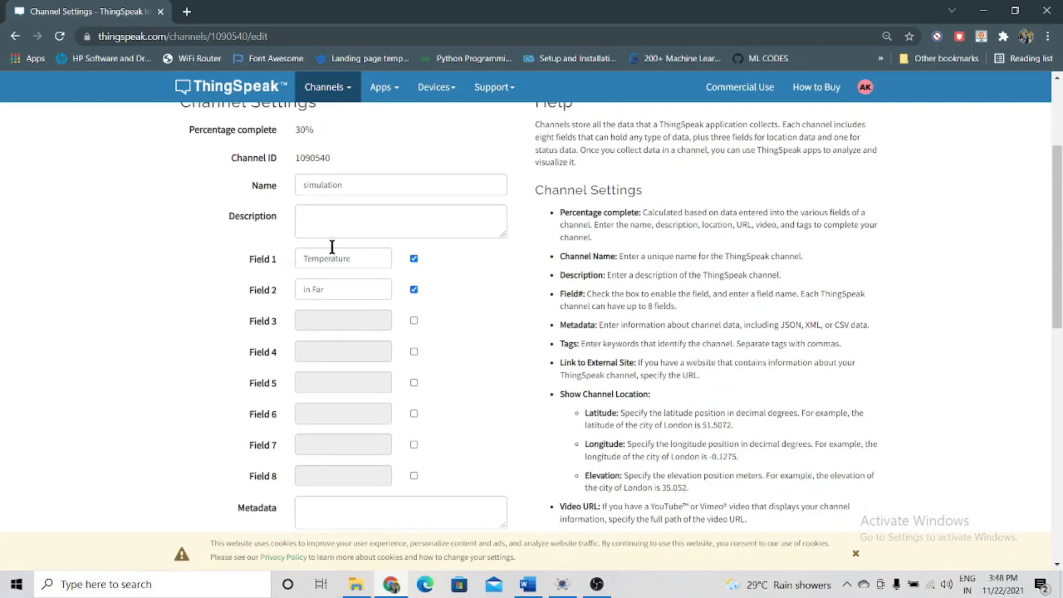
scroll(334, 285, up, 3)
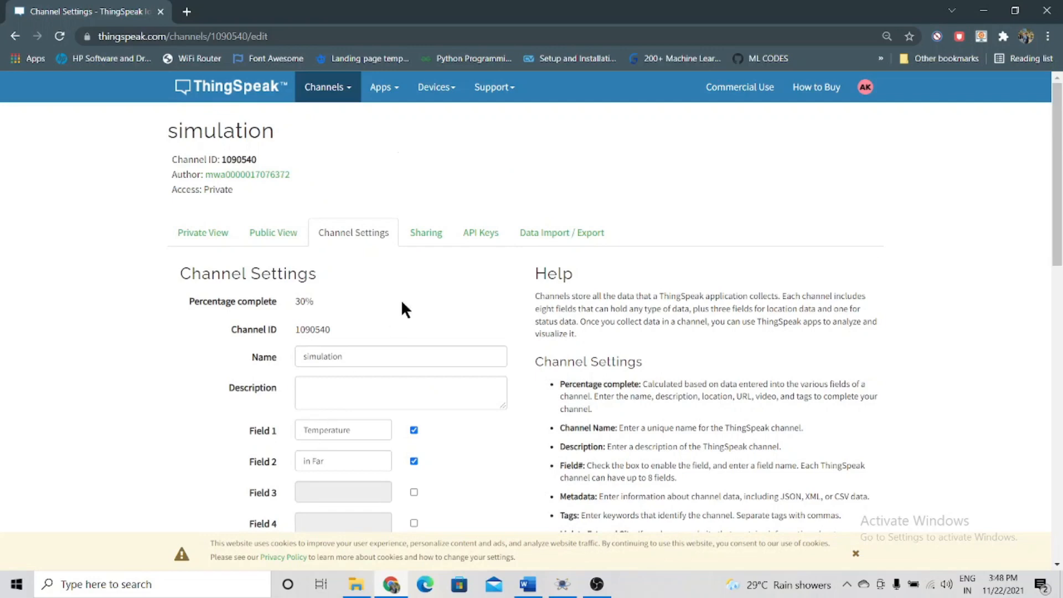
- Show the simulation channel's API keys and examine the write API key
click(480, 235)
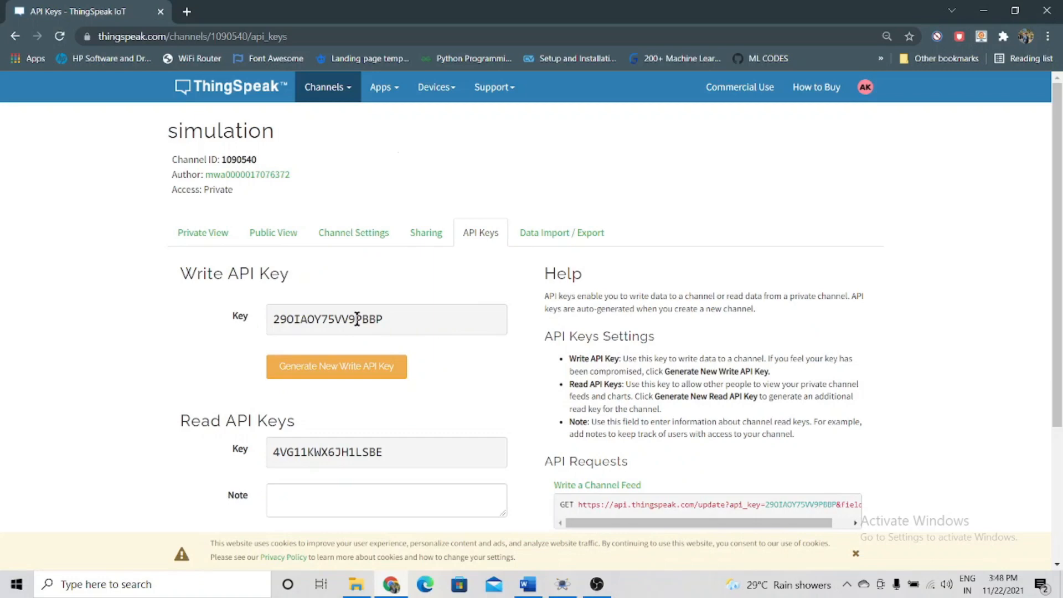
double_click(357, 319)
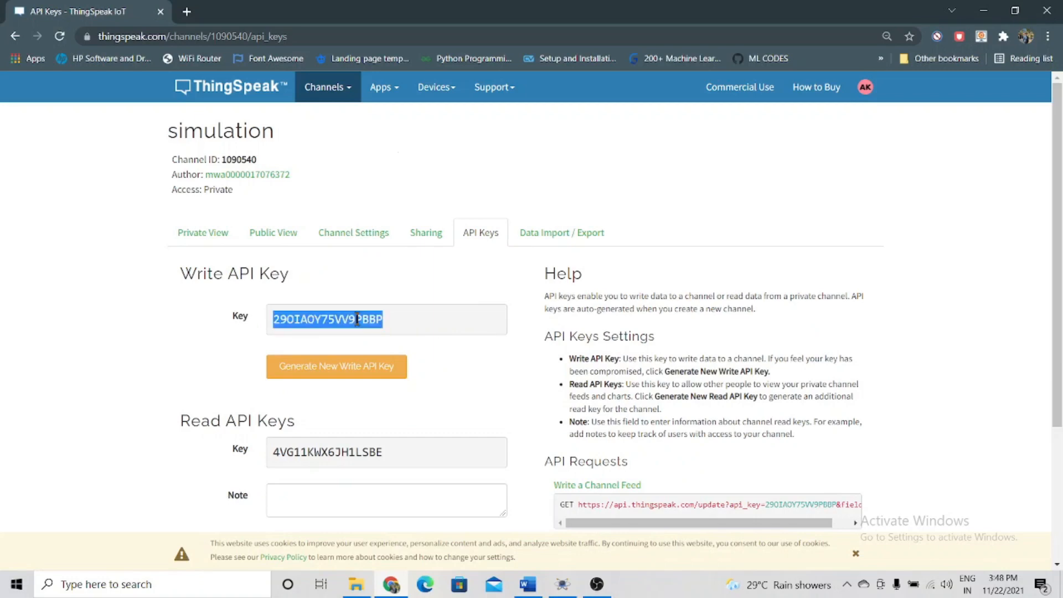
click(405, 316)
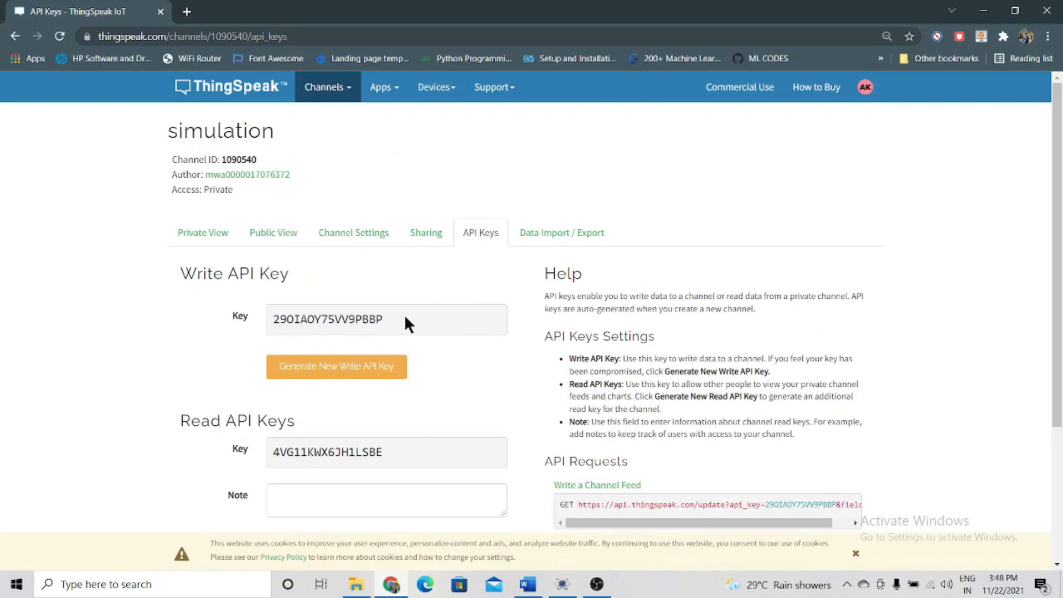
- Check the credential and API key variables in Proteus's main.py source, and run the simulation from the schematic
click(562, 584)
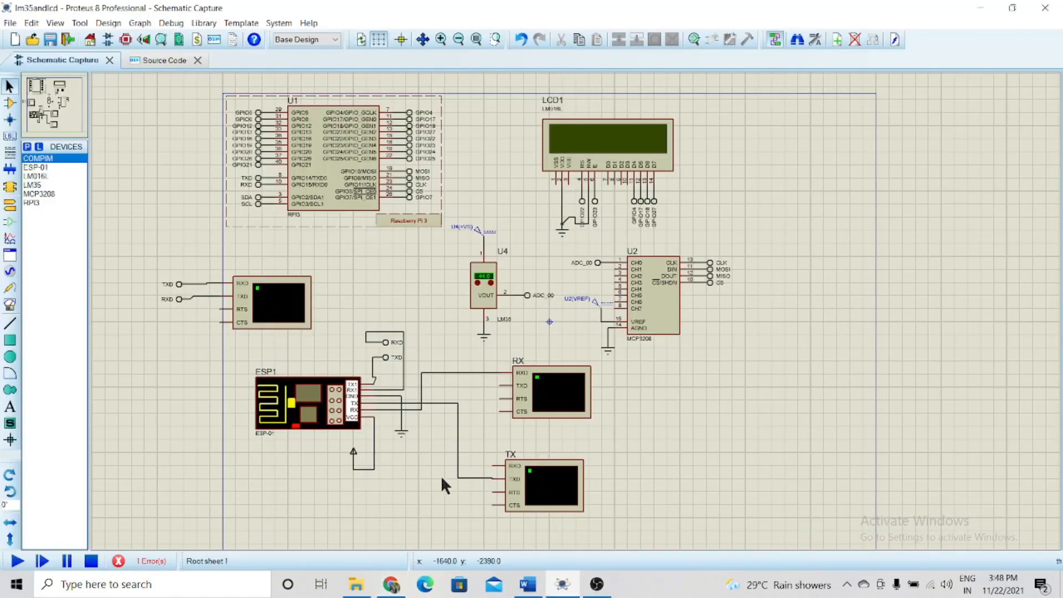
click(164, 61)
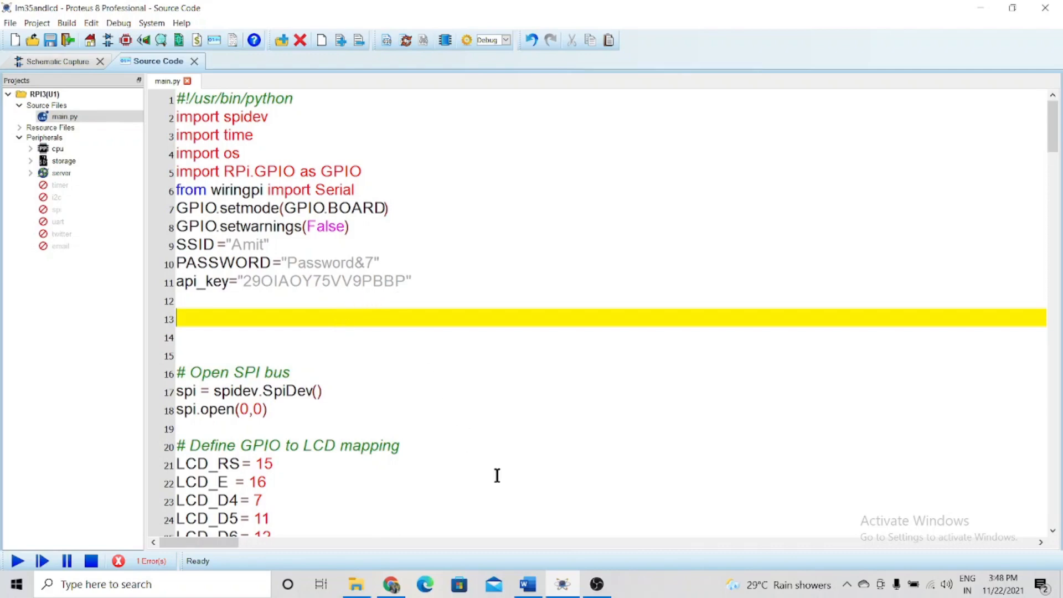
click(55, 60)
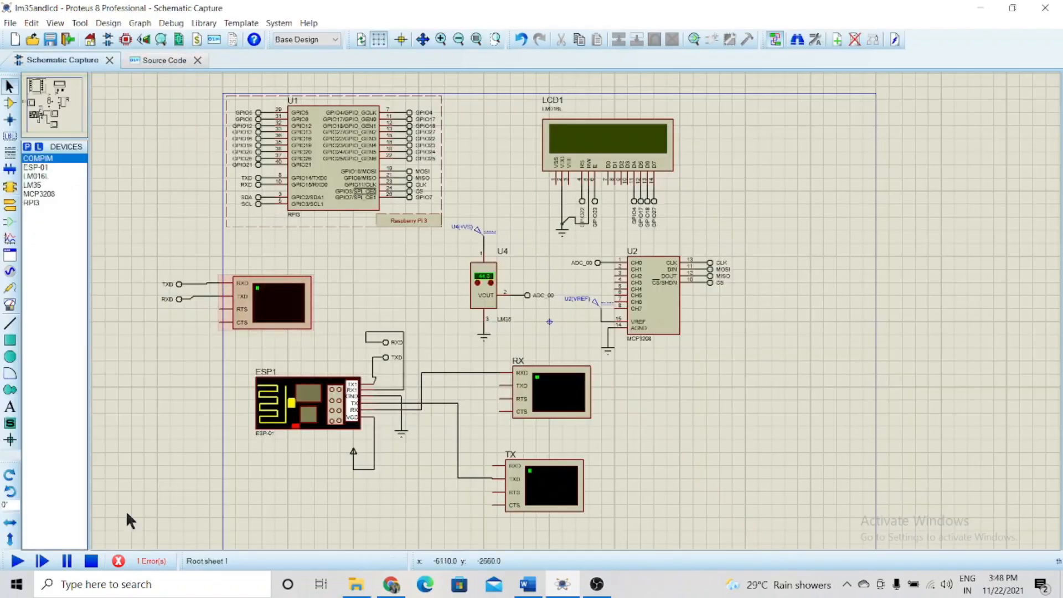
click(22, 560)
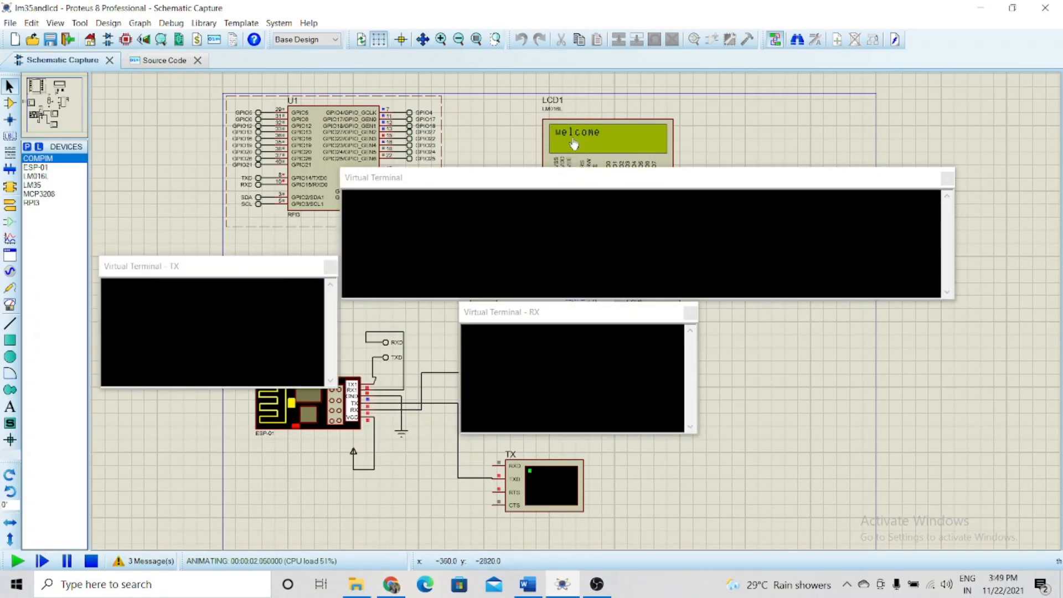
- Copy the AT+CIPMUX=0 command from the unlabelled virtual terminal into the TX terminal, and clear the unlabelled terminal's screen
right_click(411, 218)
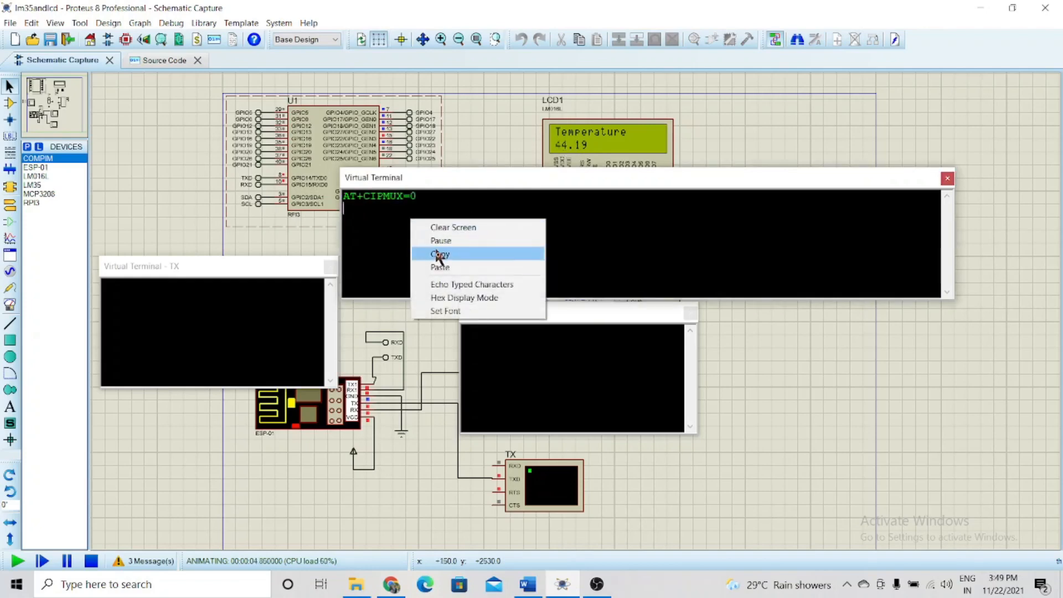
click(505, 256)
right_click(236, 315)
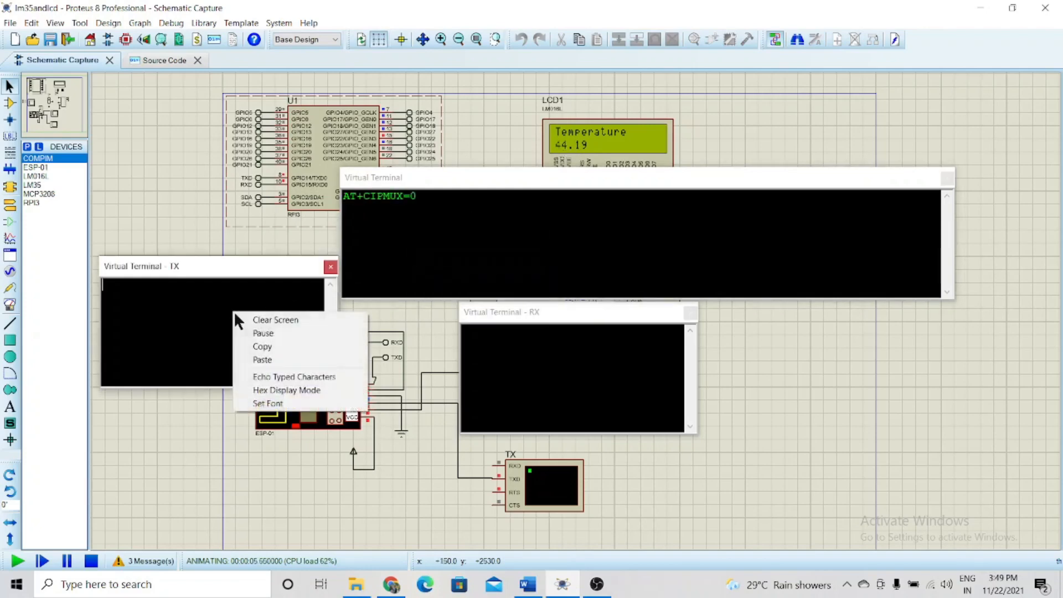
click(262, 360)
right_click(406, 251)
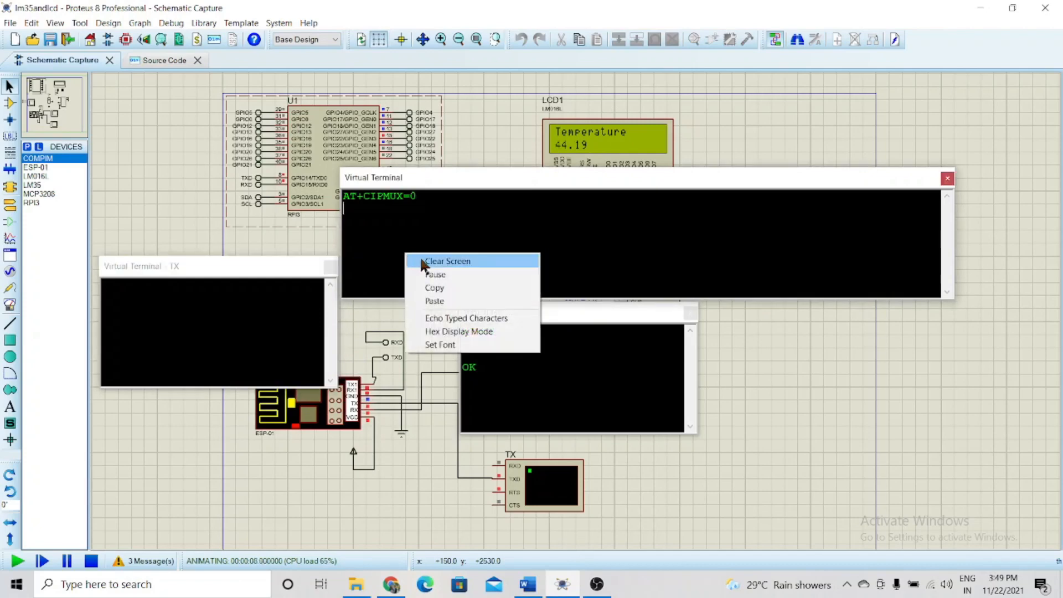
click(421, 260)
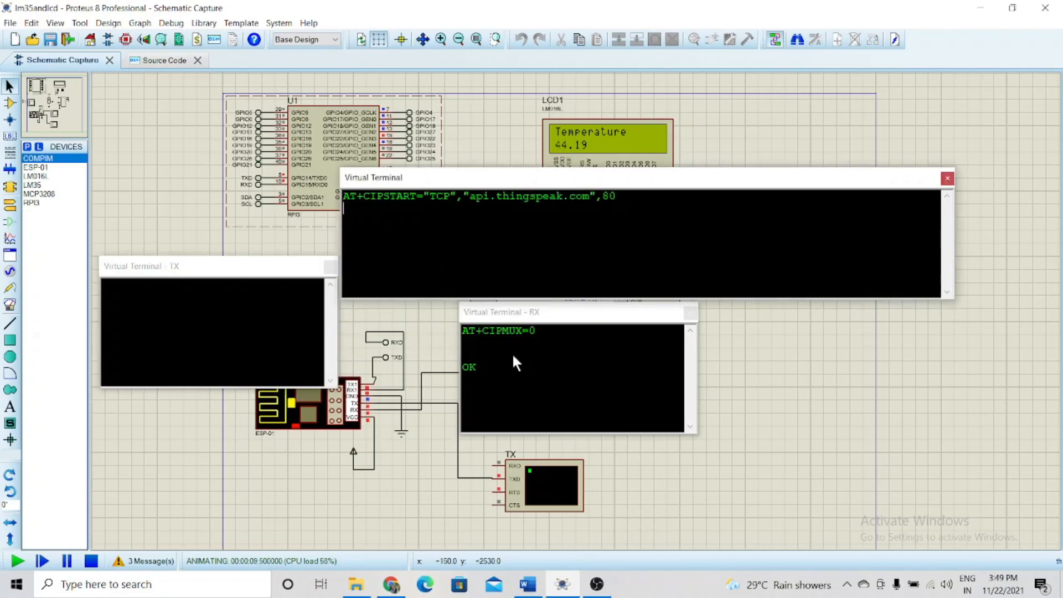
- Copy the AT+CIPSTART="TCP","api.thingspeak.com",80 command from the unlabelled terminal into the TX terminal, and clear the unlabelled terminal's screen
right_click(422, 238)
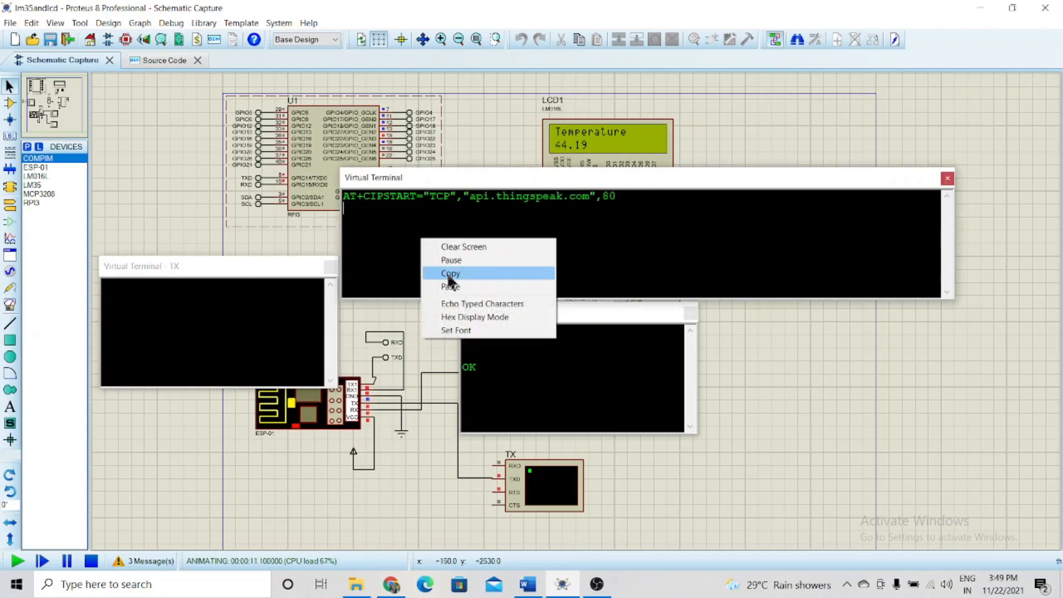
click(483, 274)
right_click(239, 293)
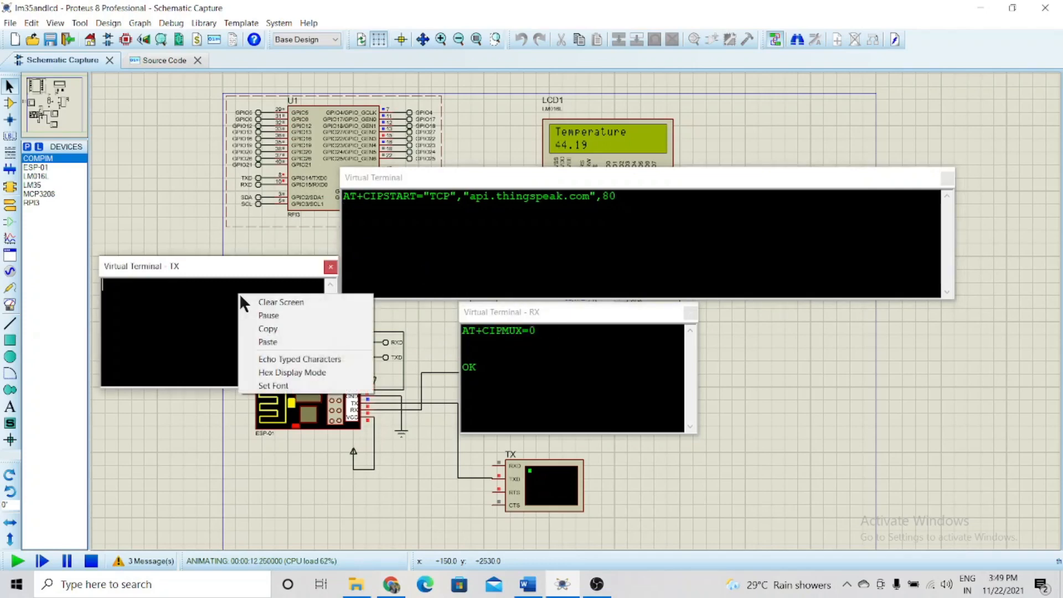
click(268, 342)
right_click(450, 219)
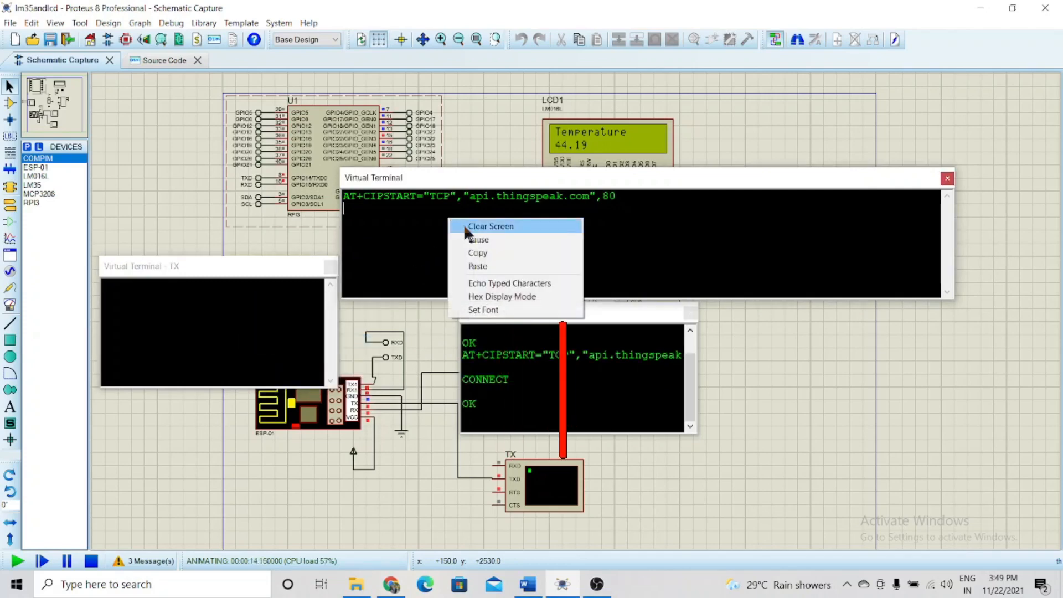
click(465, 232)
text(AT+CIPSEND=100)
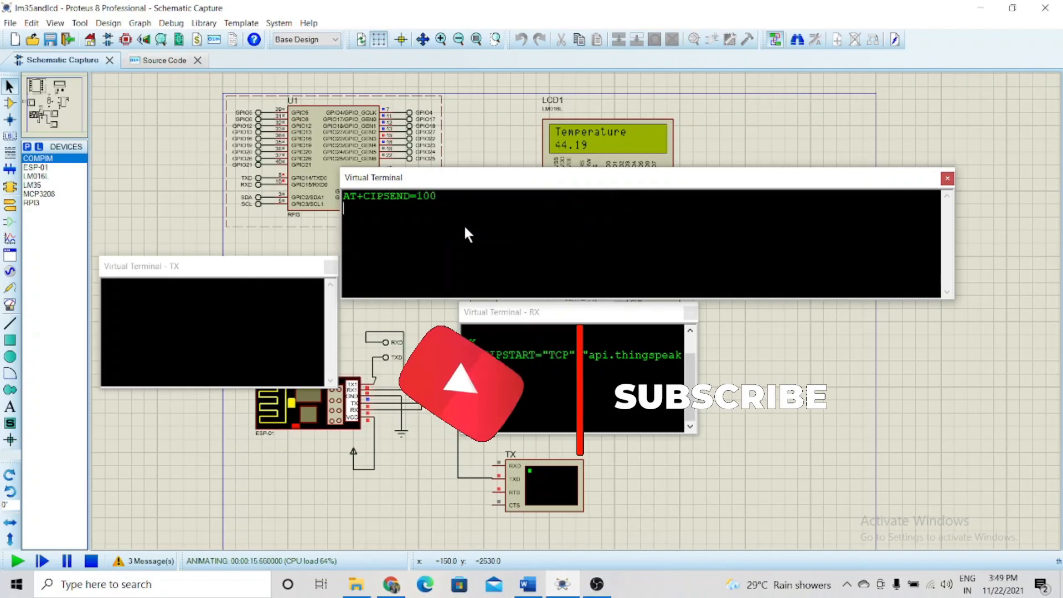
- Copy the AT+CIPSEND=100 command from the unlabelled virtual terminal into the TX terminal, and clear the unlabelled terminal's screen
right_click(465, 228)
click(479, 255)
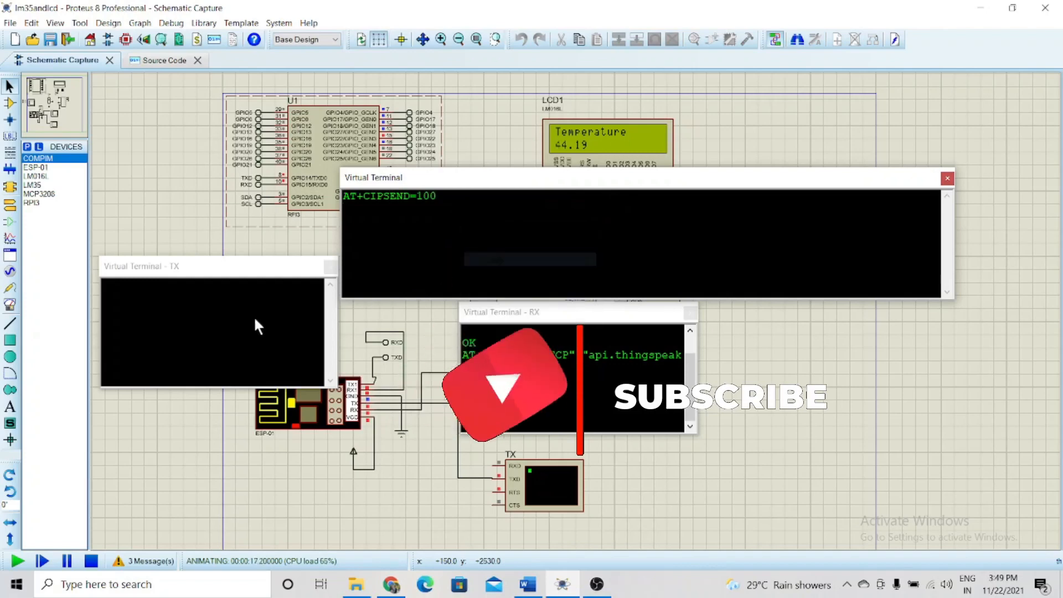
right_click(228, 322)
click(244, 367)
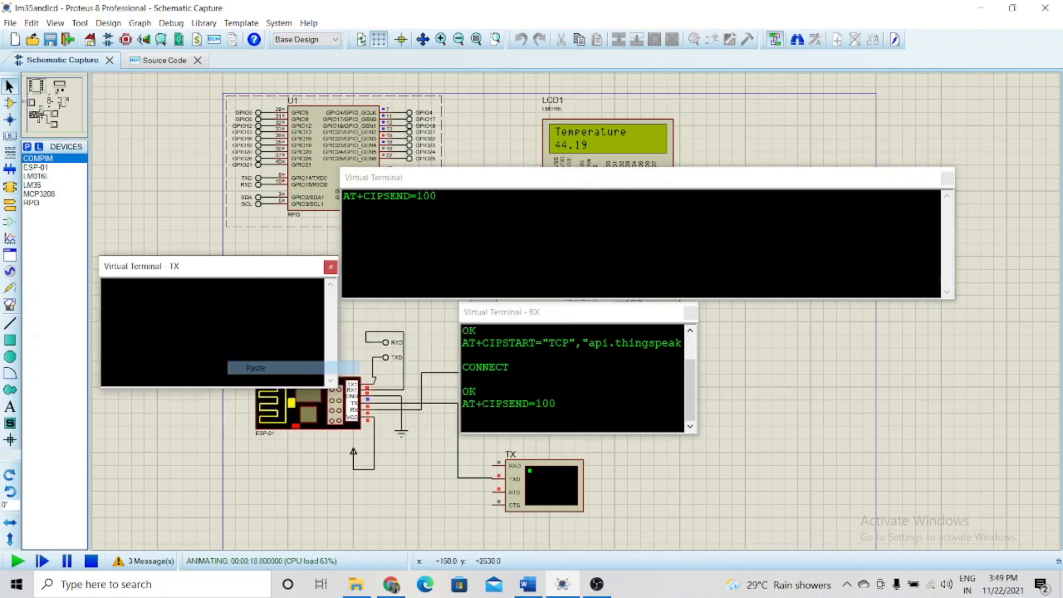
right_click(468, 196)
click(480, 201)
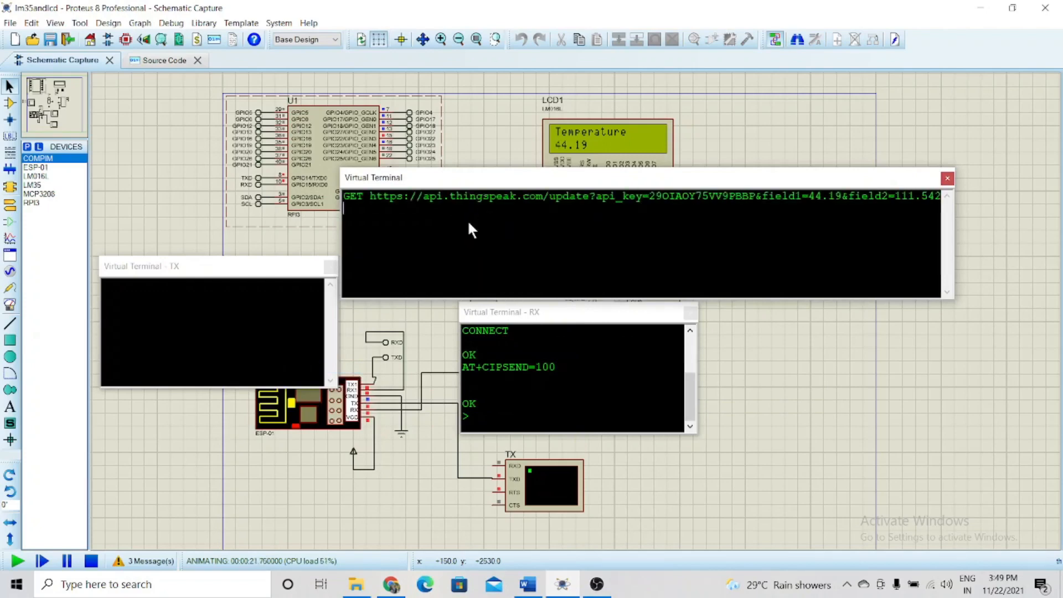
- Copy the ThingSpeak GET update request with its write API key from the unlabelled terminal, paste it twice into the TX terminal, and stop the simulation
right_click(468, 223)
click(490, 255)
right_click(245, 307)
click(267, 354)
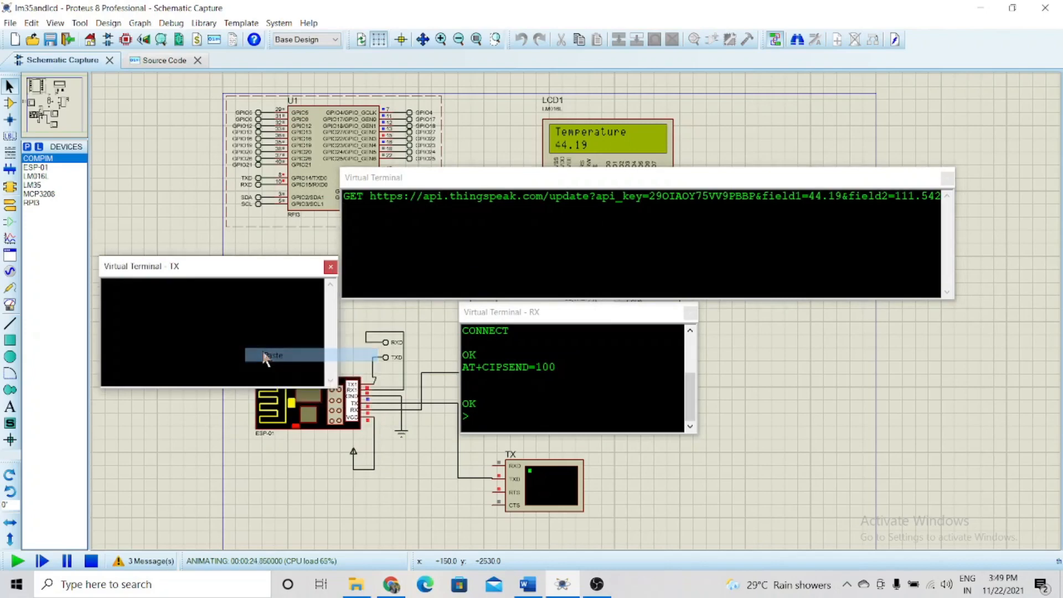
right_click(227, 316)
click(250, 365)
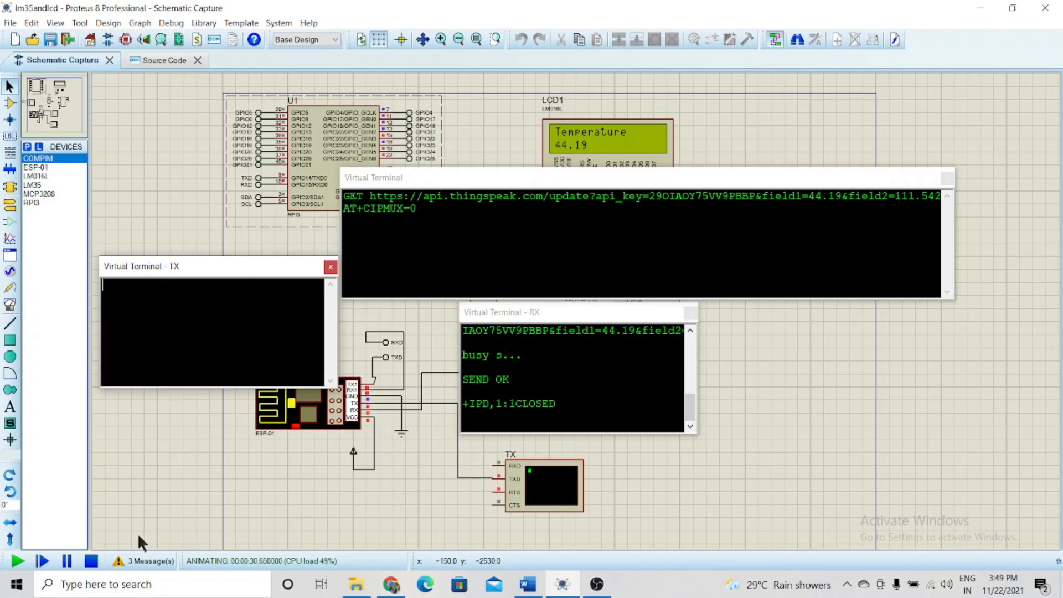
click(99, 559)
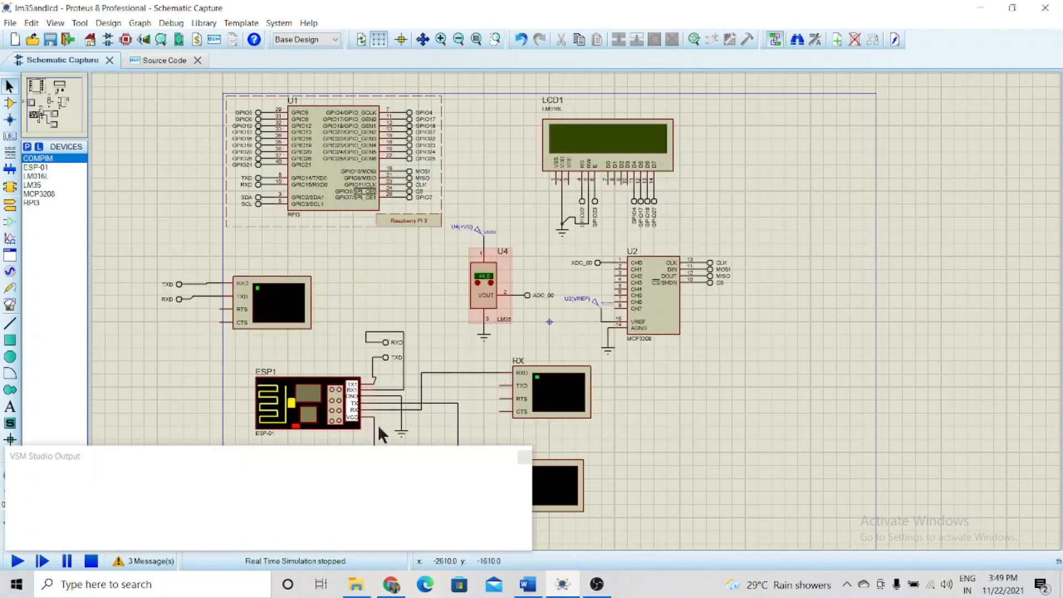
- Switch to ThingSpeak in Chrome and examine the data points of the Field 1 and Field 2 charts in the simulation channel's private view
click(390, 584)
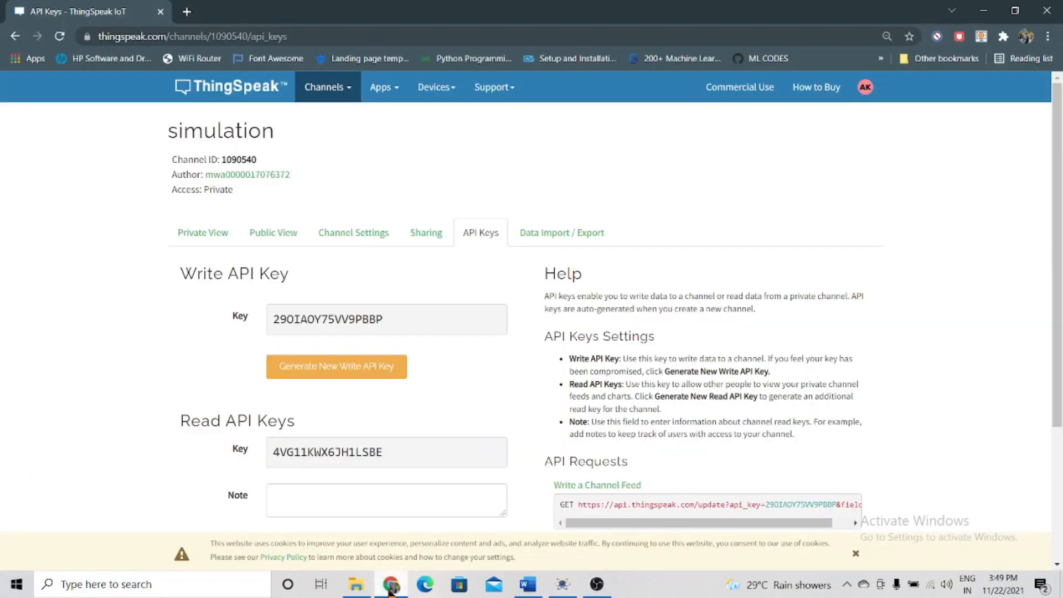
click(209, 242)
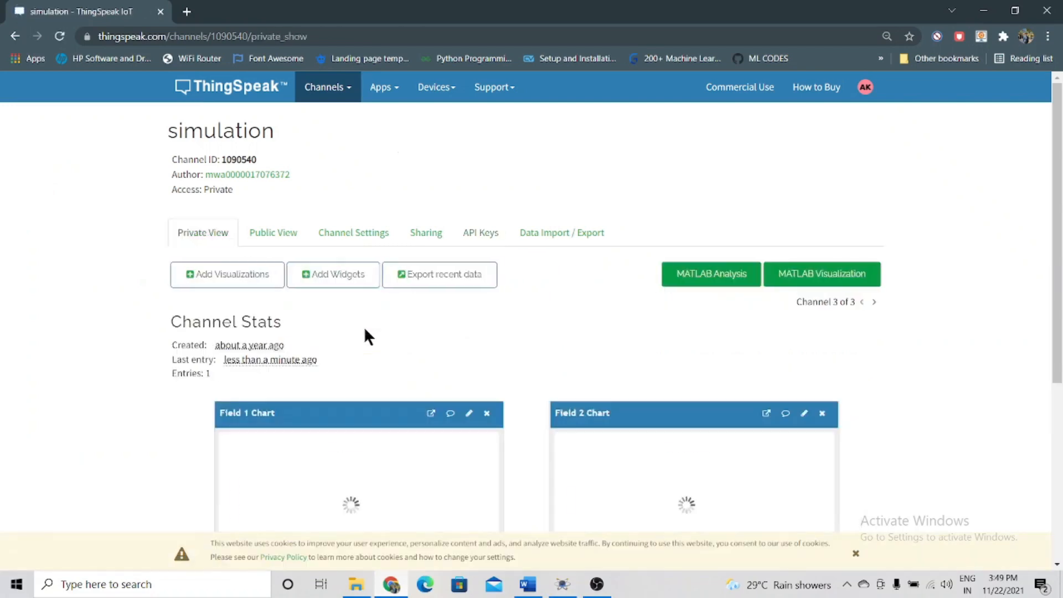
scroll(365, 330, down, 1)
scroll(364, 330, down, 3)
mouse_move(364, 347)
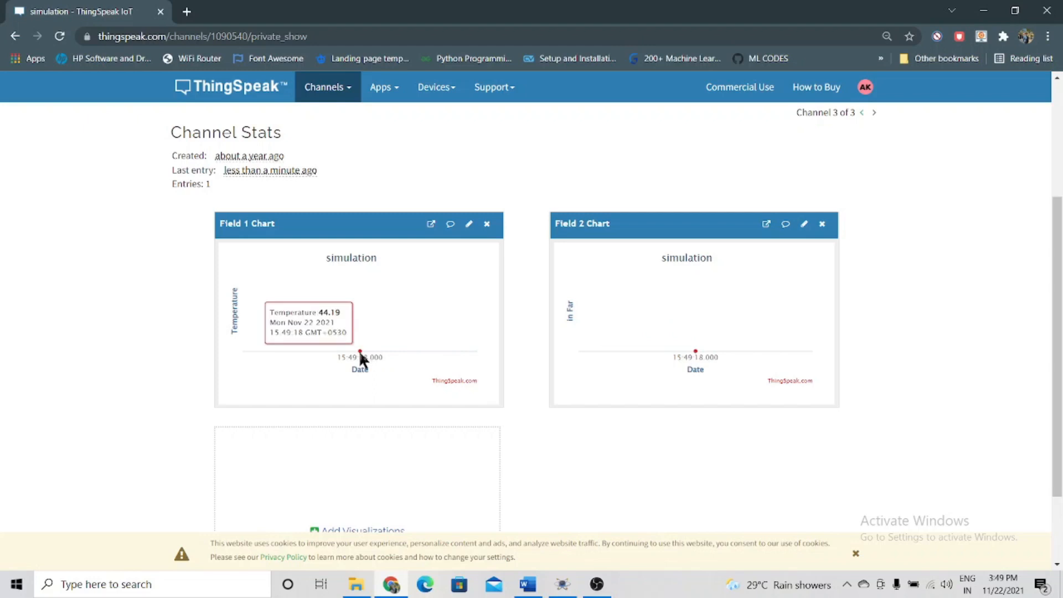
mouse_move(694, 351)
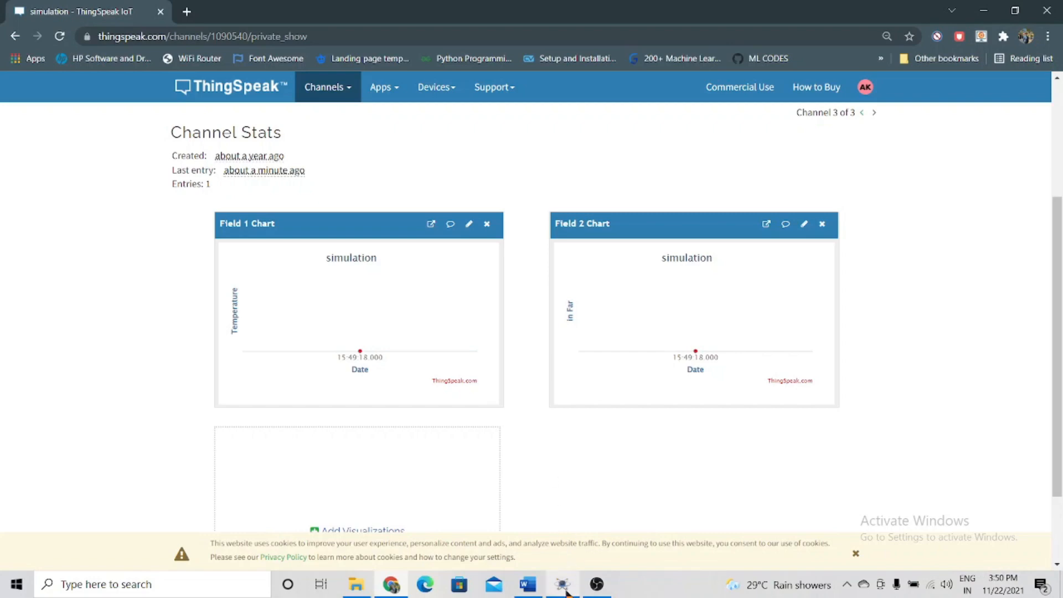
- Switch to Proteus, raise the LM35 sensor U4's temperature to 58.0, and run the simulation
key(alt+Tab)
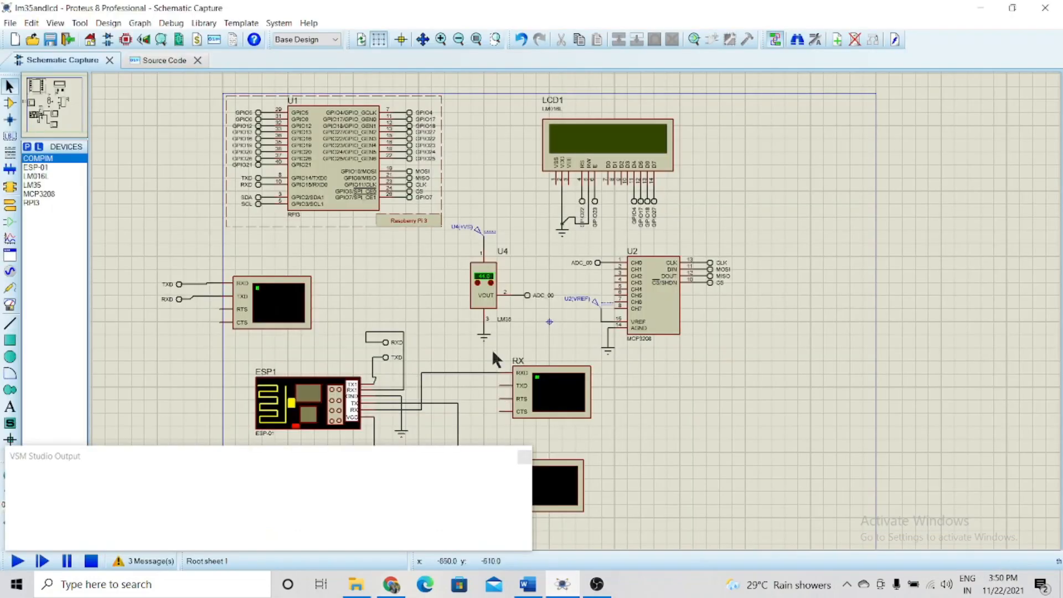
click(490, 284)
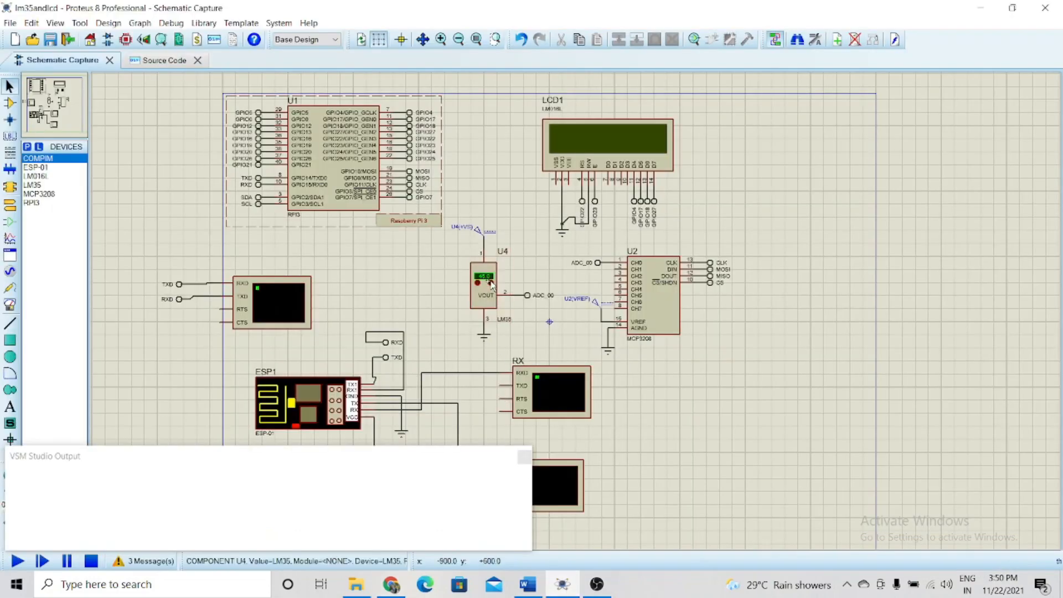
click(491, 283)
click(441, 39)
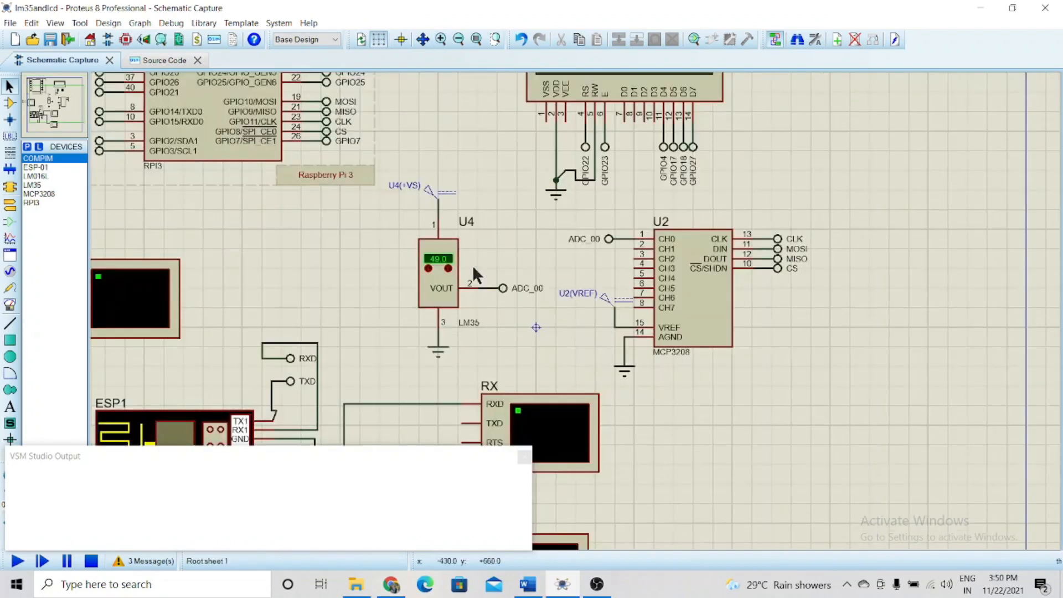
click(447, 268)
click(448, 269)
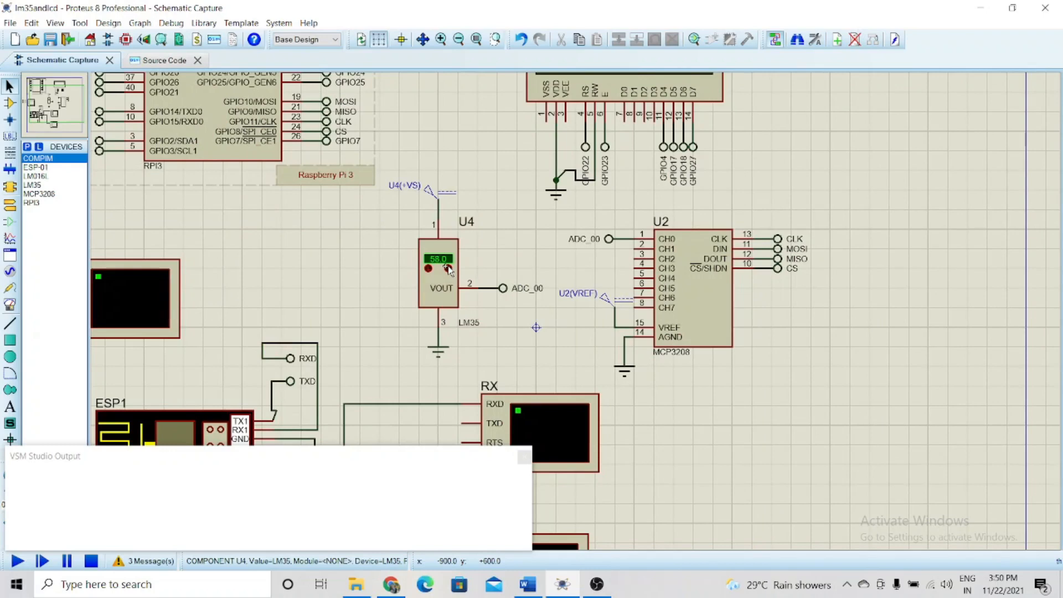
click(458, 38)
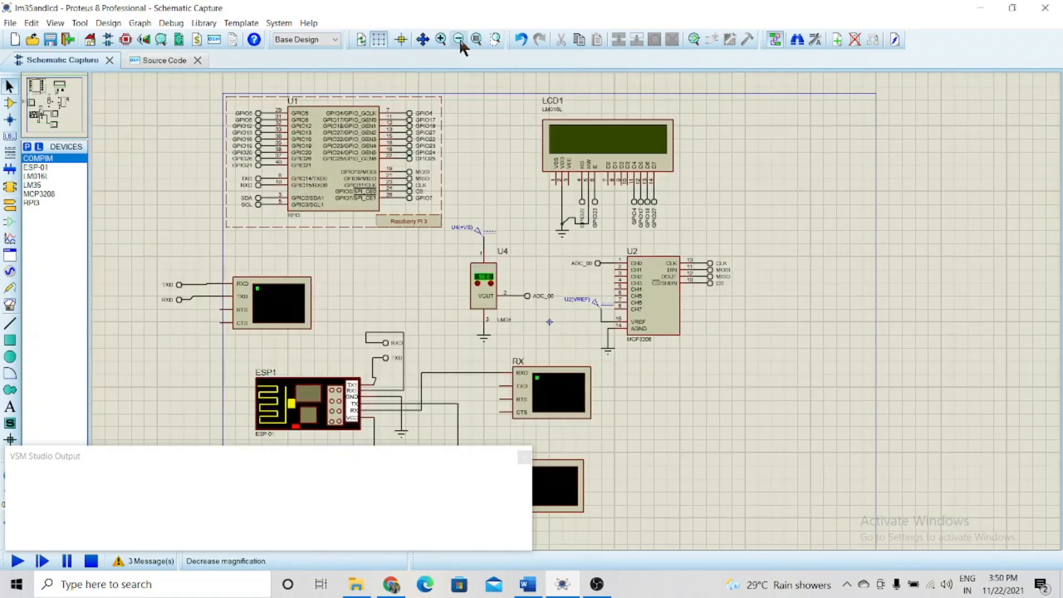
click(17, 560)
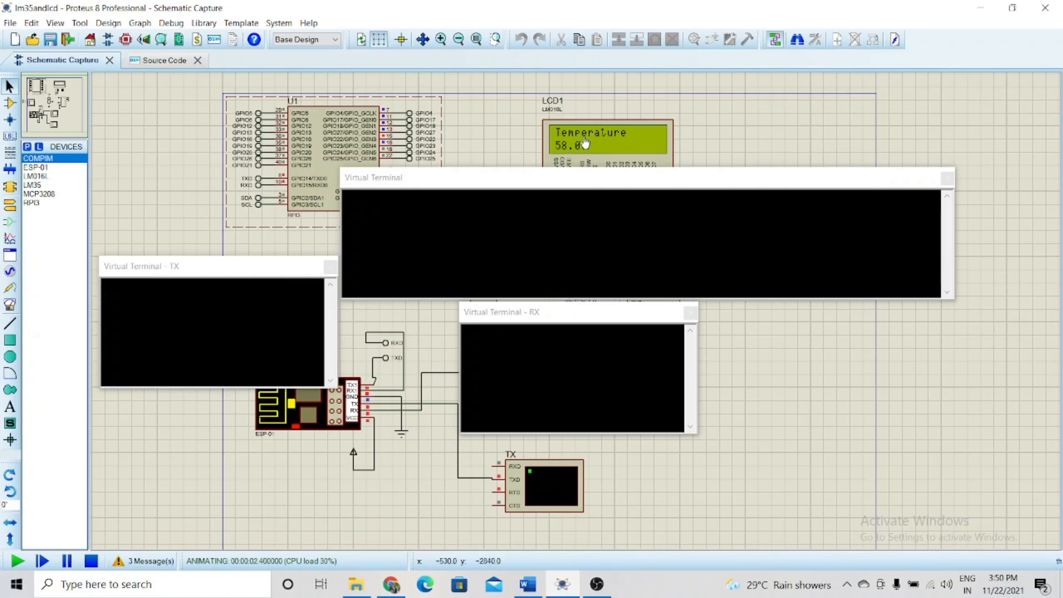
- Copy the AT+CIPMUX=0 command from the unlabelled virtual terminal into the TX terminal, and clear the unlabelled terminal's screen
right_click(412, 213)
click(477, 247)
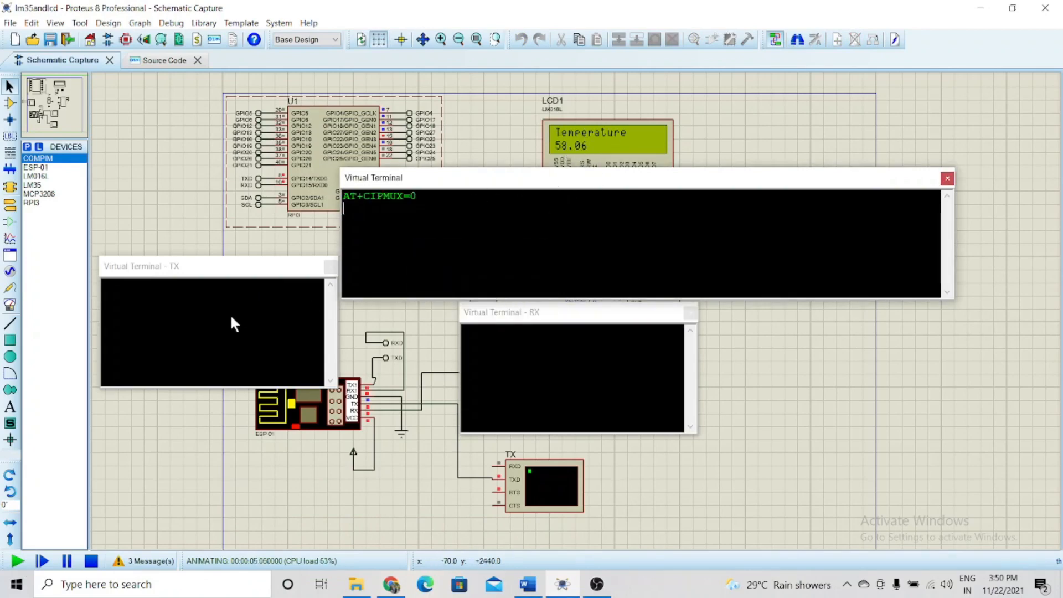
right_click(230, 313)
click(256, 360)
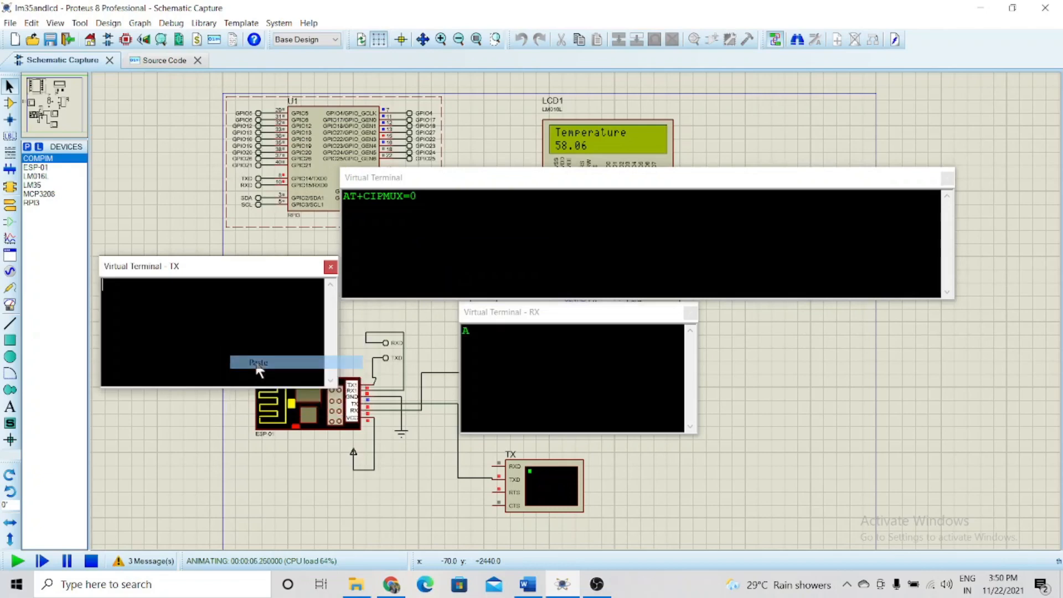
right_click(417, 224)
click(438, 233)
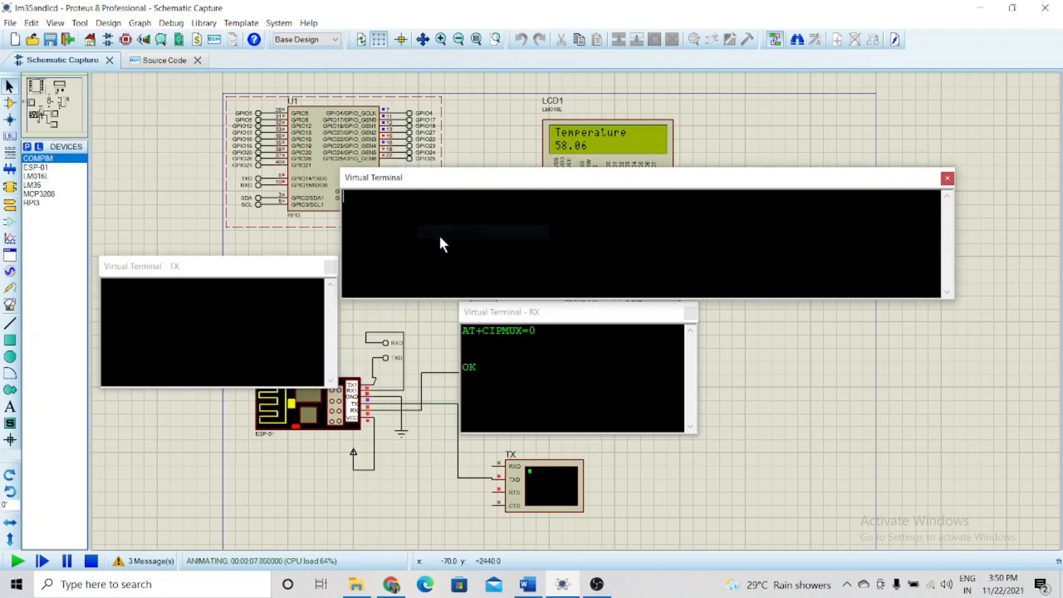
- Copy the AT+CIPSTART="TCP","api.thingspeak.com",80 command from the unlabelled terminal into the TX terminal, and clear the unlabelled terminal's screen
right_click(391, 219)
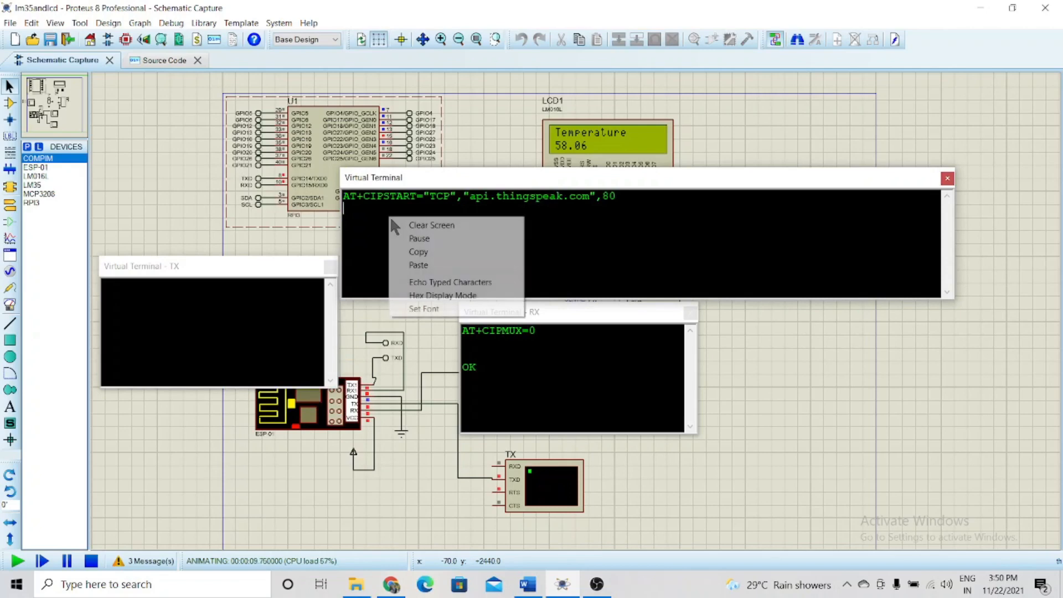
click(419, 252)
right_click(225, 314)
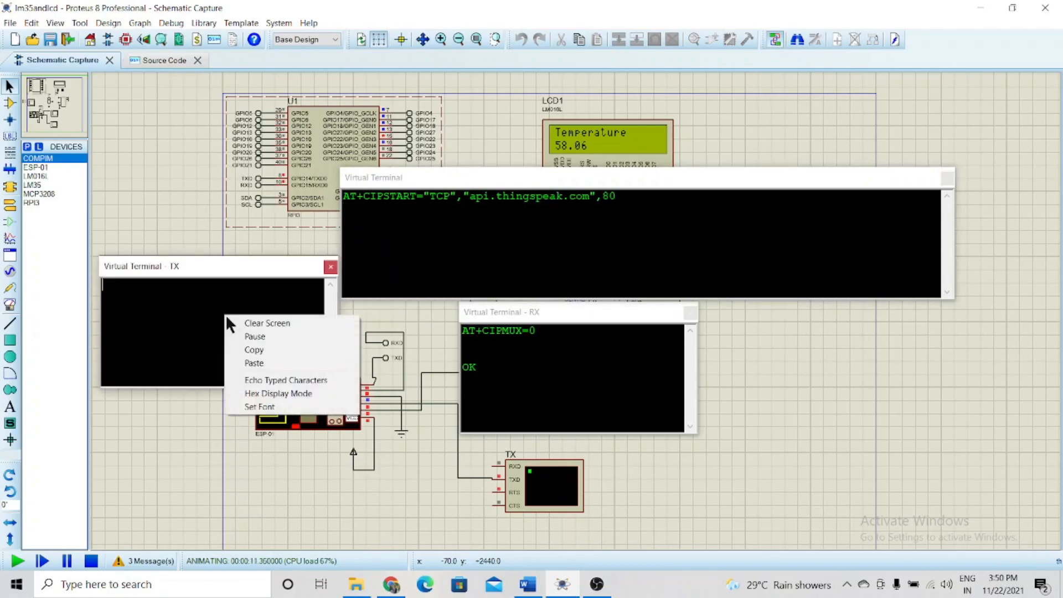
click(257, 364)
click(446, 221)
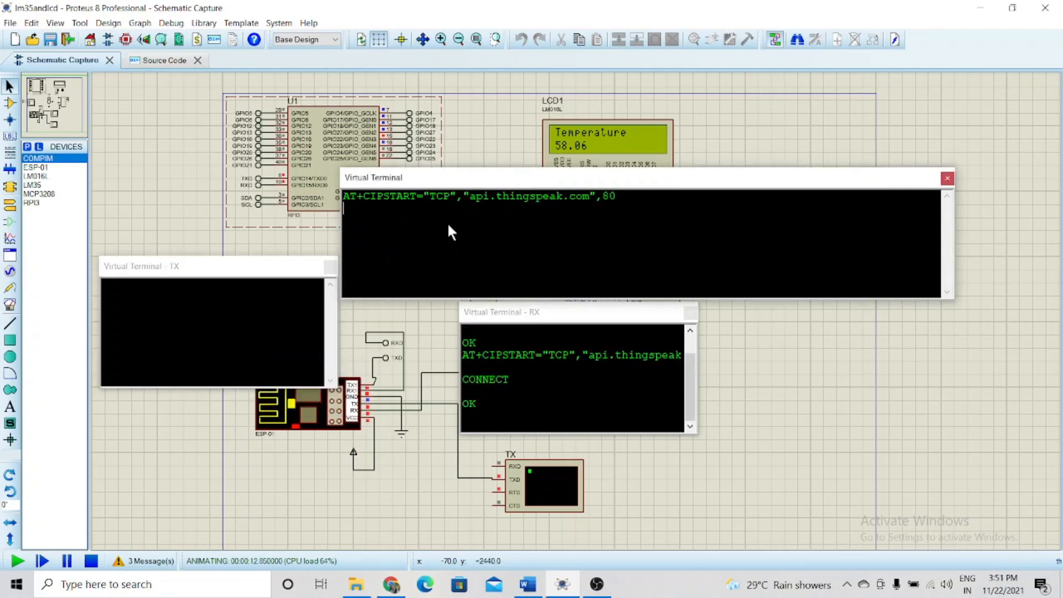
right_click(446, 221)
click(460, 227)
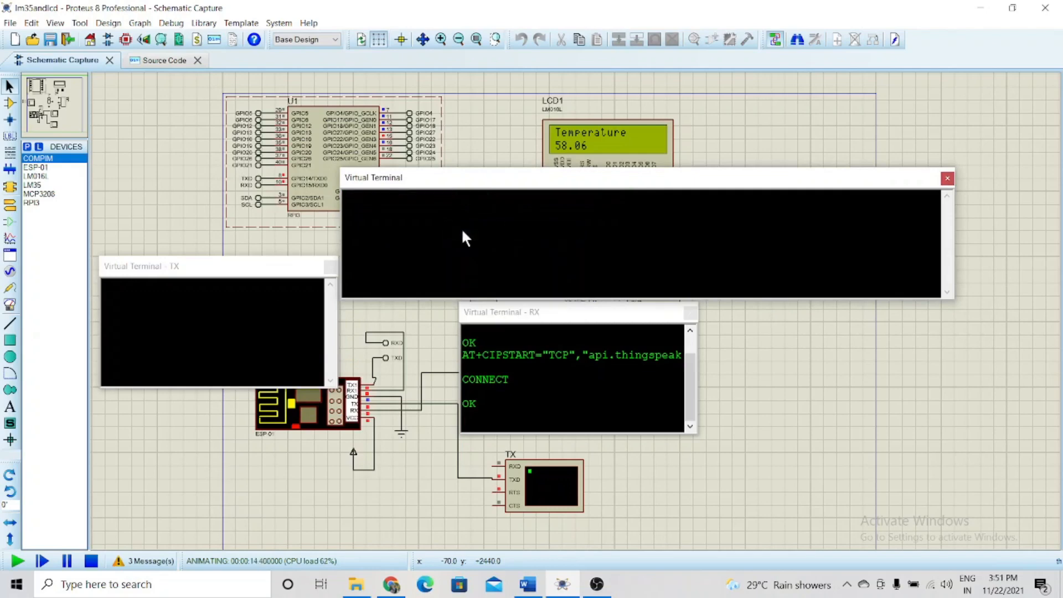
- Copy the AT+CIPSEND=100 command from the unlabelled terminal into the TX terminal, and clear the unlabelled terminal's screen
right_click(462, 231)
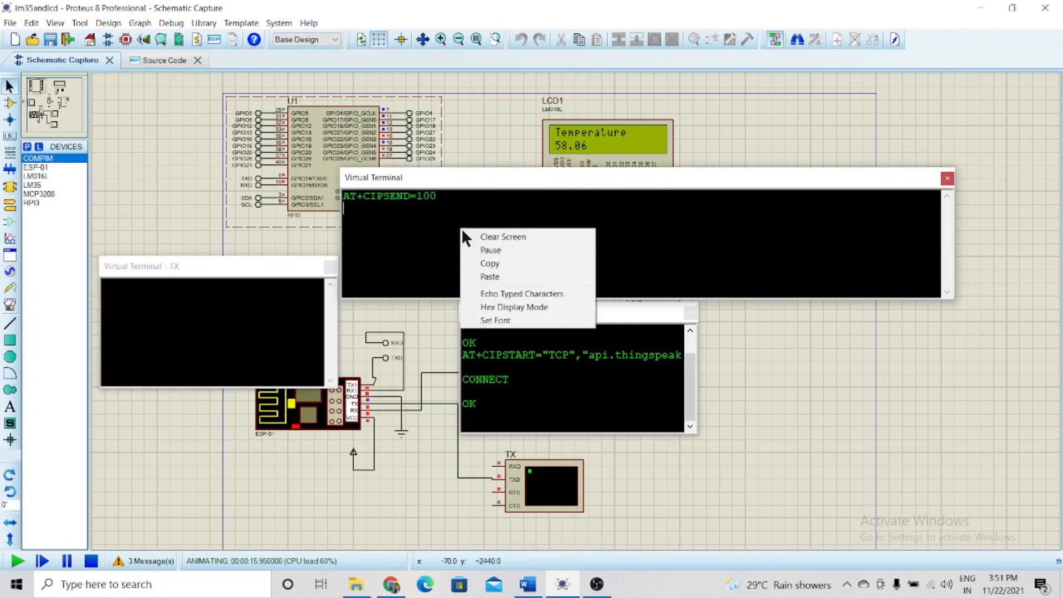
click(490, 264)
right_click(253, 313)
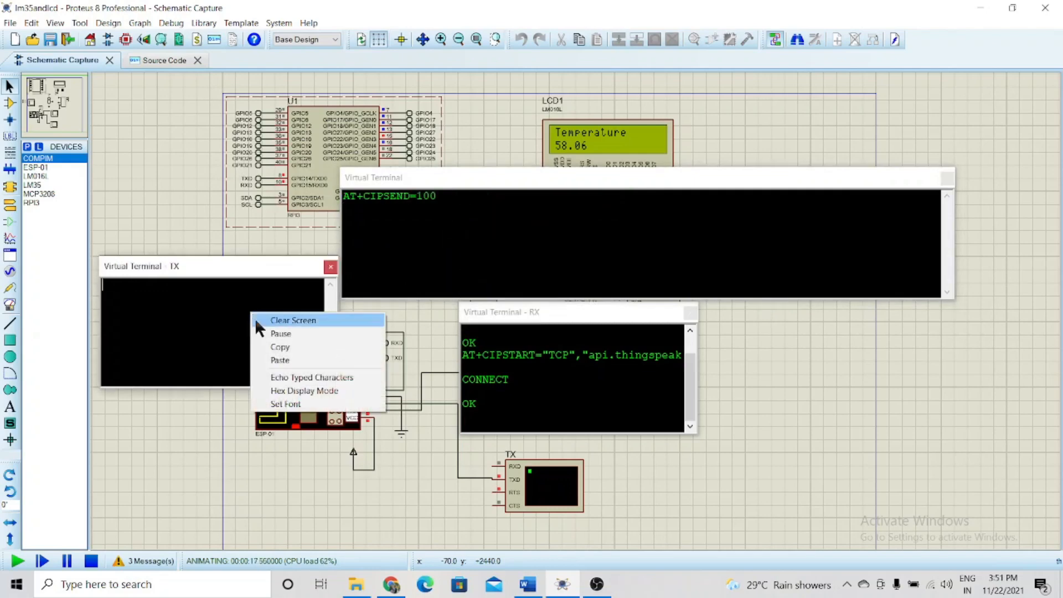
click(275, 360)
right_click(484, 238)
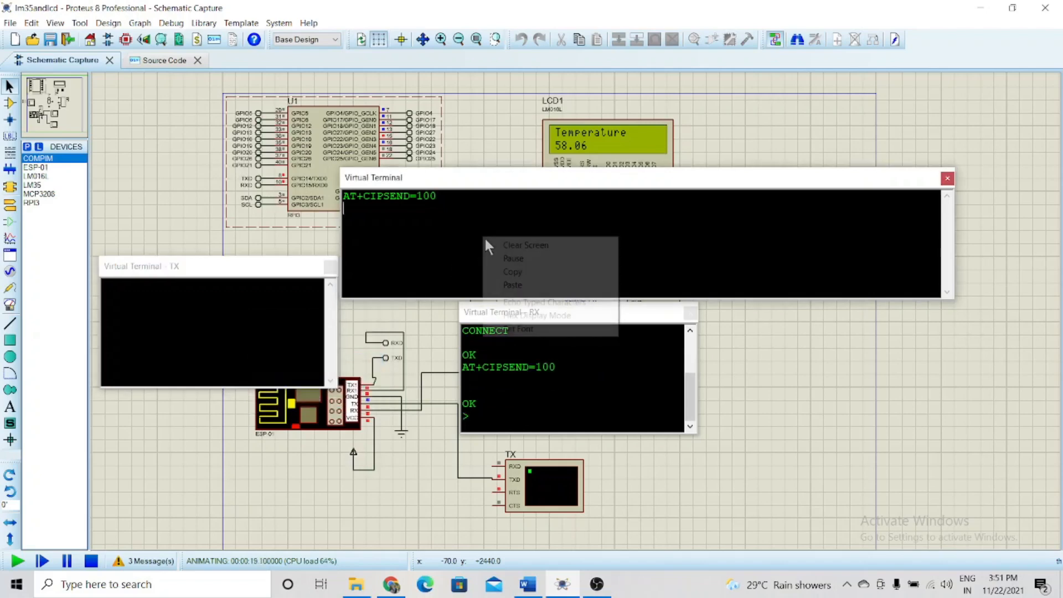
click(500, 245)
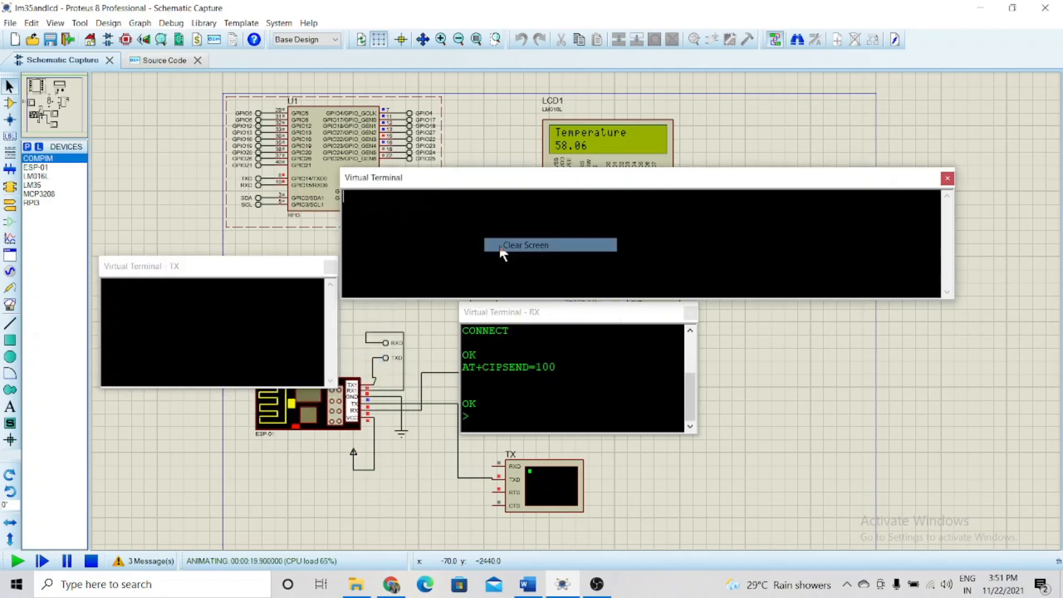
- Copy the new ThingSpeak GET update request with its write API key from the unlabelled terminal, and paste it twice into the TX terminal
right_click(434, 221)
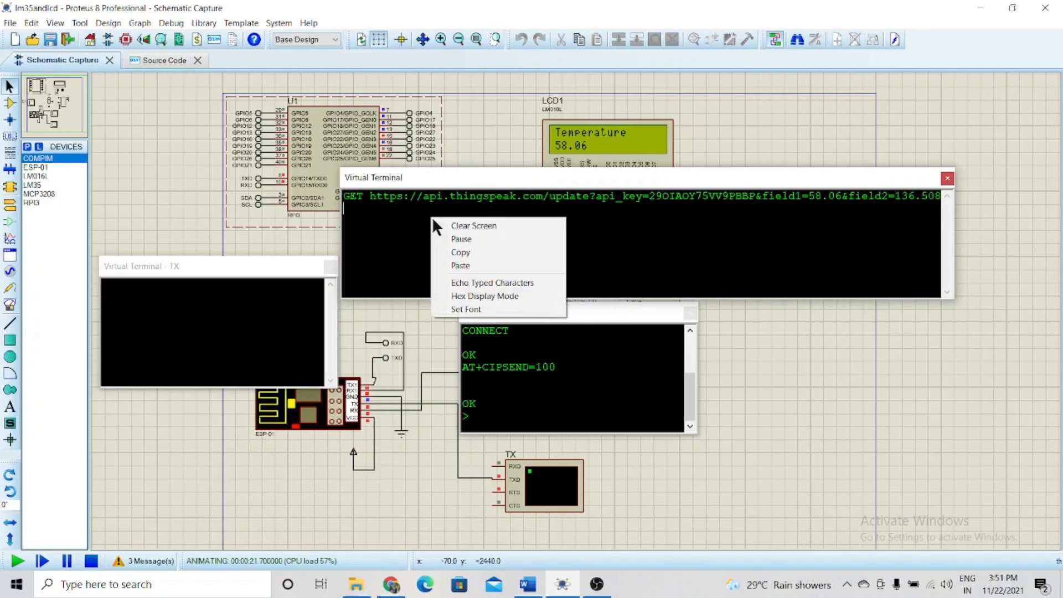
click(446, 247)
right_click(203, 310)
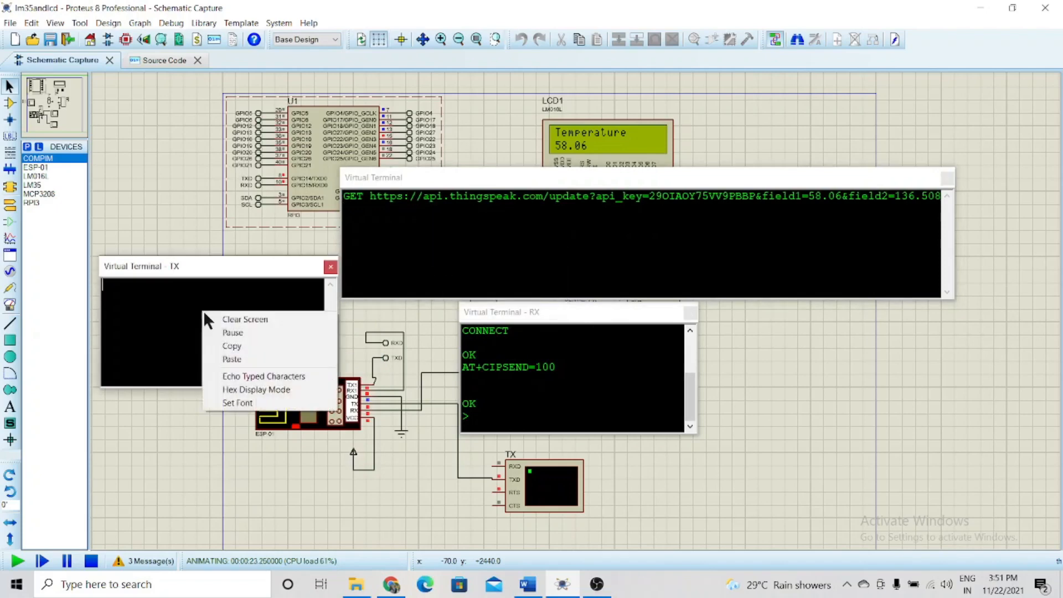
click(225, 359)
right_click(223, 354)
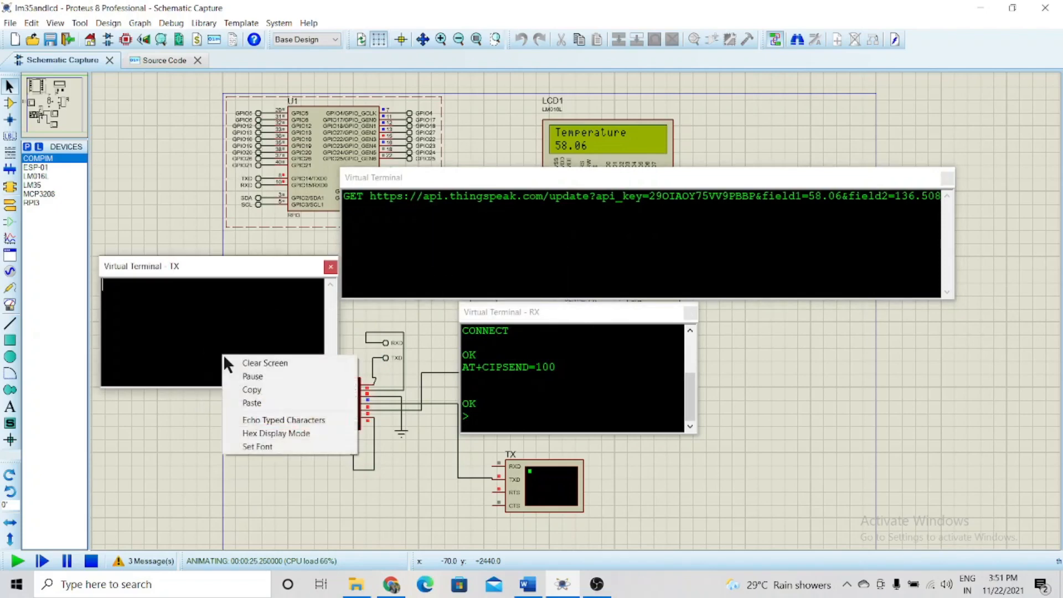
click(252, 403)
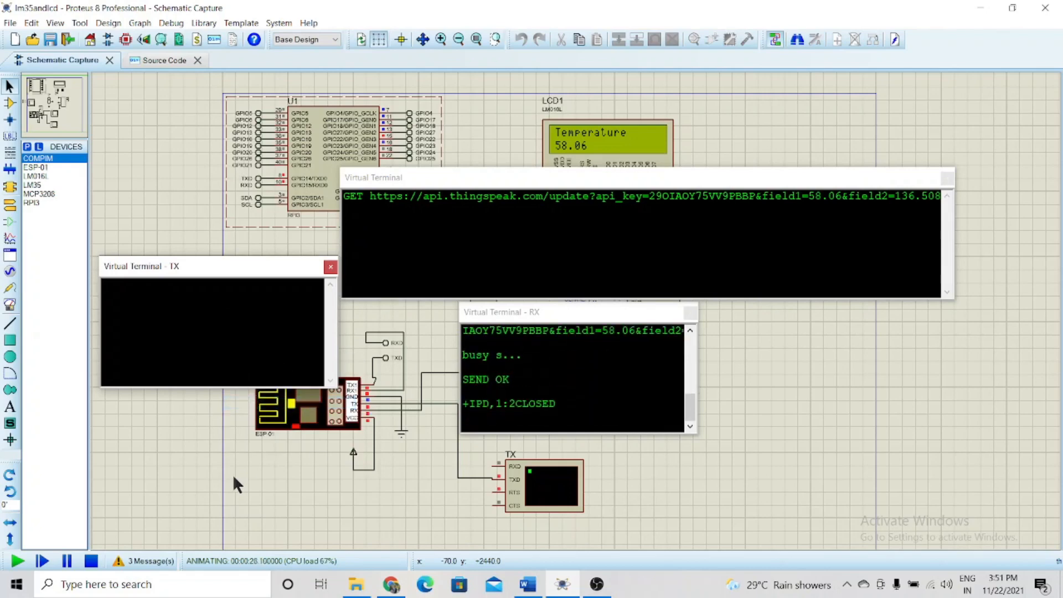
- Stop the simulation, check the updated Field 1 and Field 2 charts in ThingSpeak in Chrome, and return to Proteus
click(91, 560)
click(391, 584)
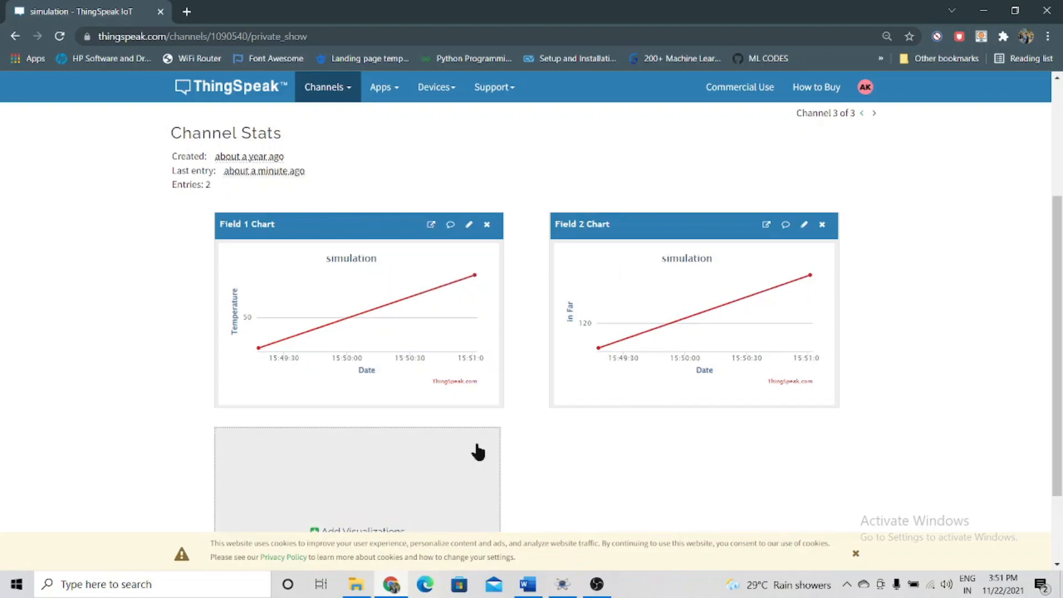
click(562, 584)
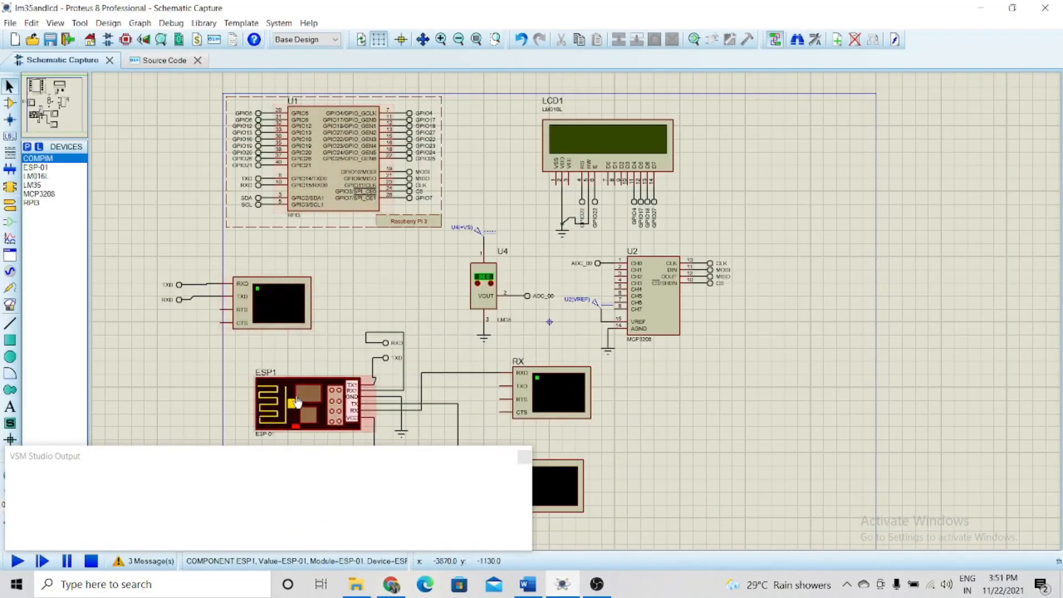